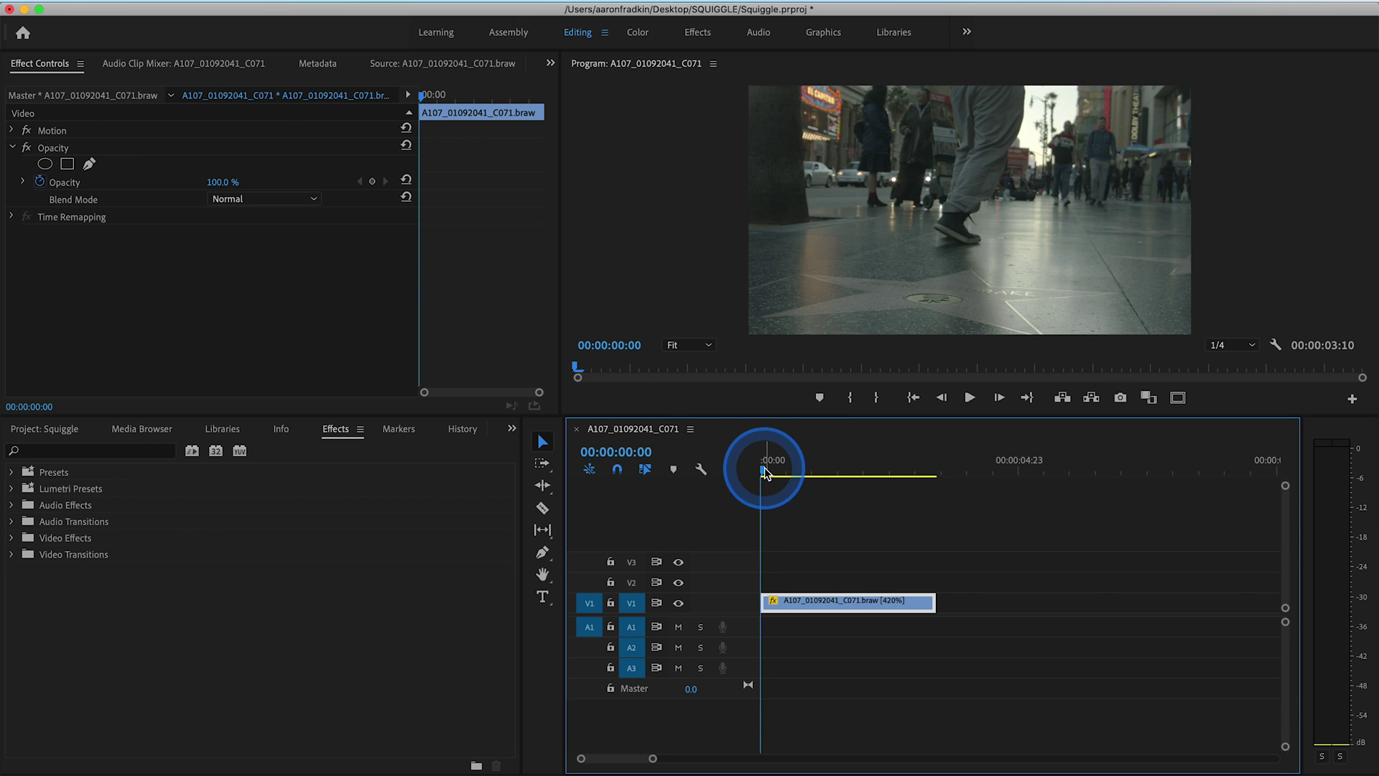
Step: Draw horizontal white line shapes with the Rectangle tool at the sequence start, beside the dancer's foot, and place the third below the others
{"action": "mouse_move", "coordinate": [766, 468]}
{"action": "left_mouse_down"}
{"action": "mouse_move", "coordinate": [899, 471]}
{"action": "mouse_move", "coordinate": [745, 480]}
{"action": "left_mouse_up"}
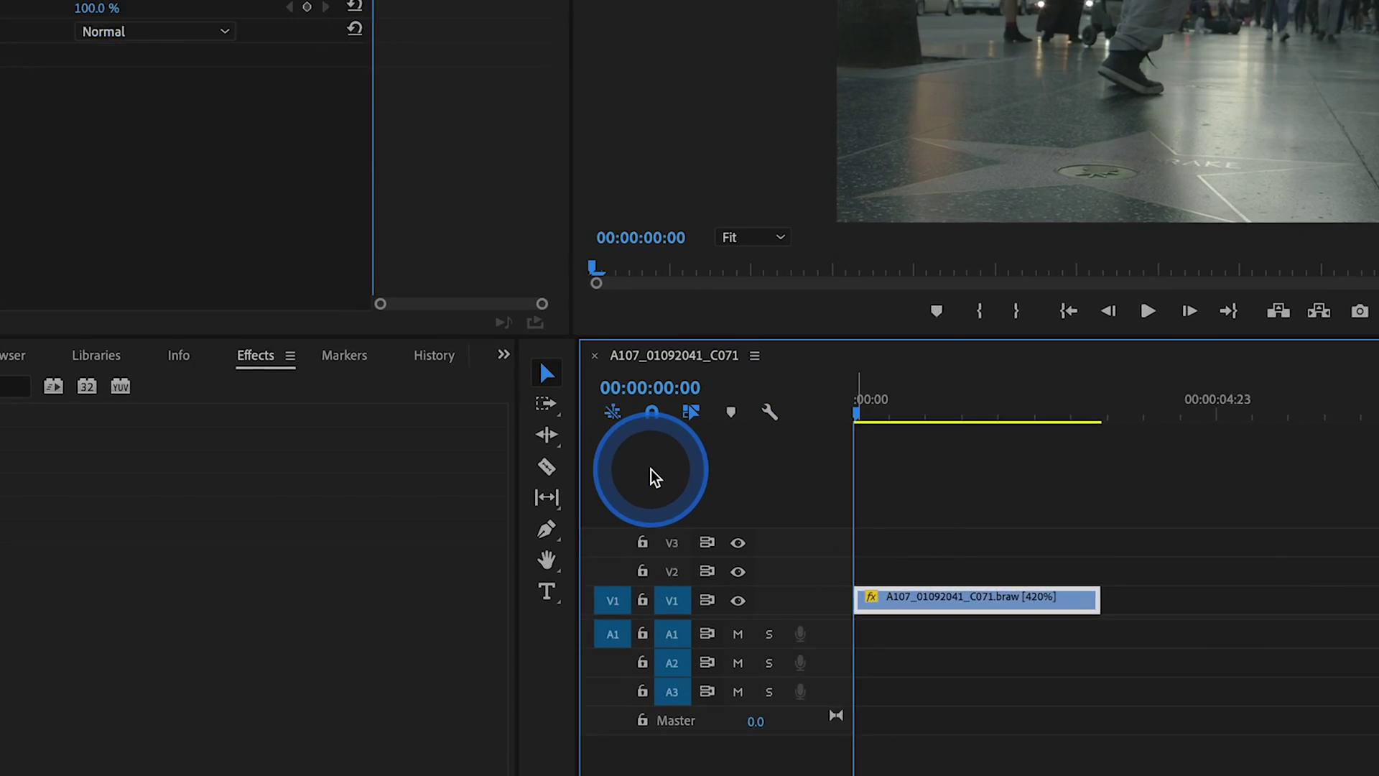
{"action": "left_click_drag", "start_coordinate": [552, 489], "coordinate": [717, 524]}
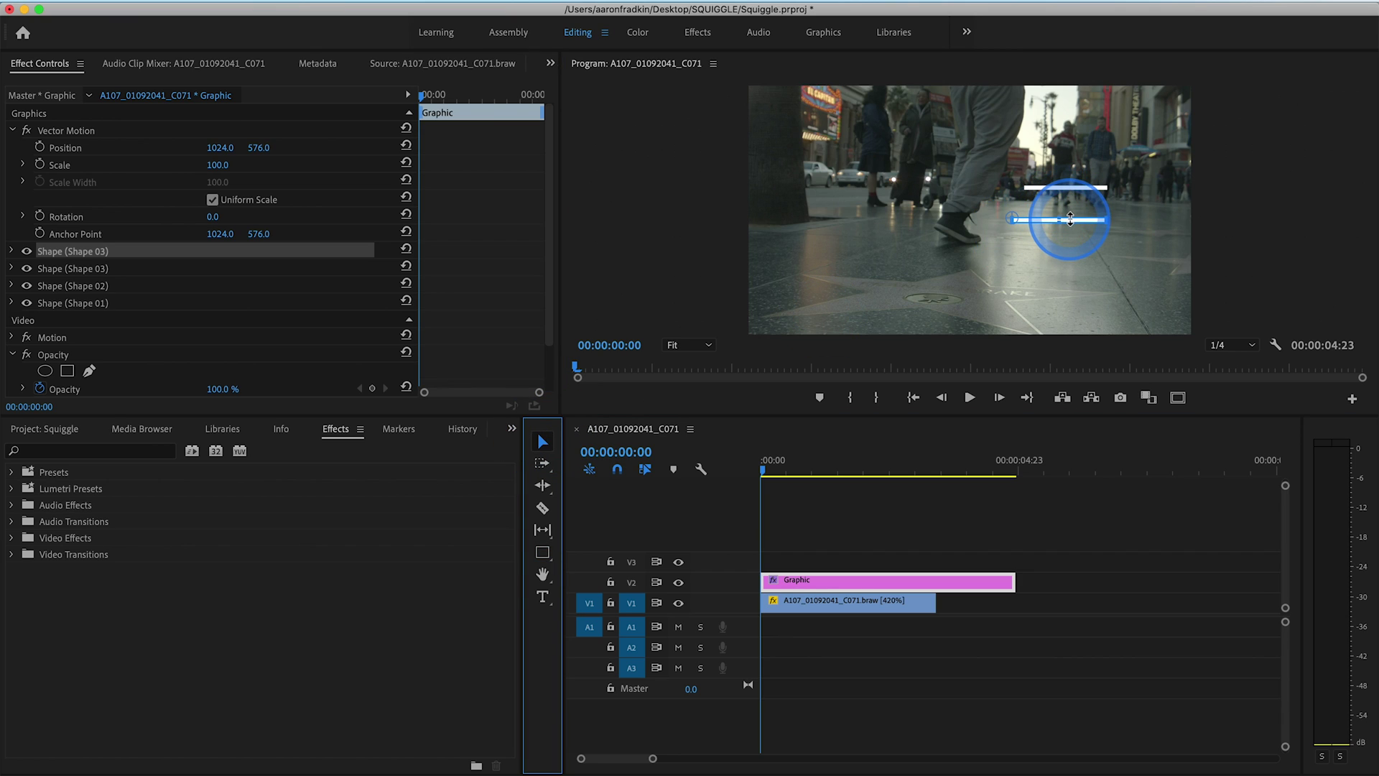
{"action": "left_click_drag", "start_coordinate": [1073, 226], "coordinate": [1077, 251]}
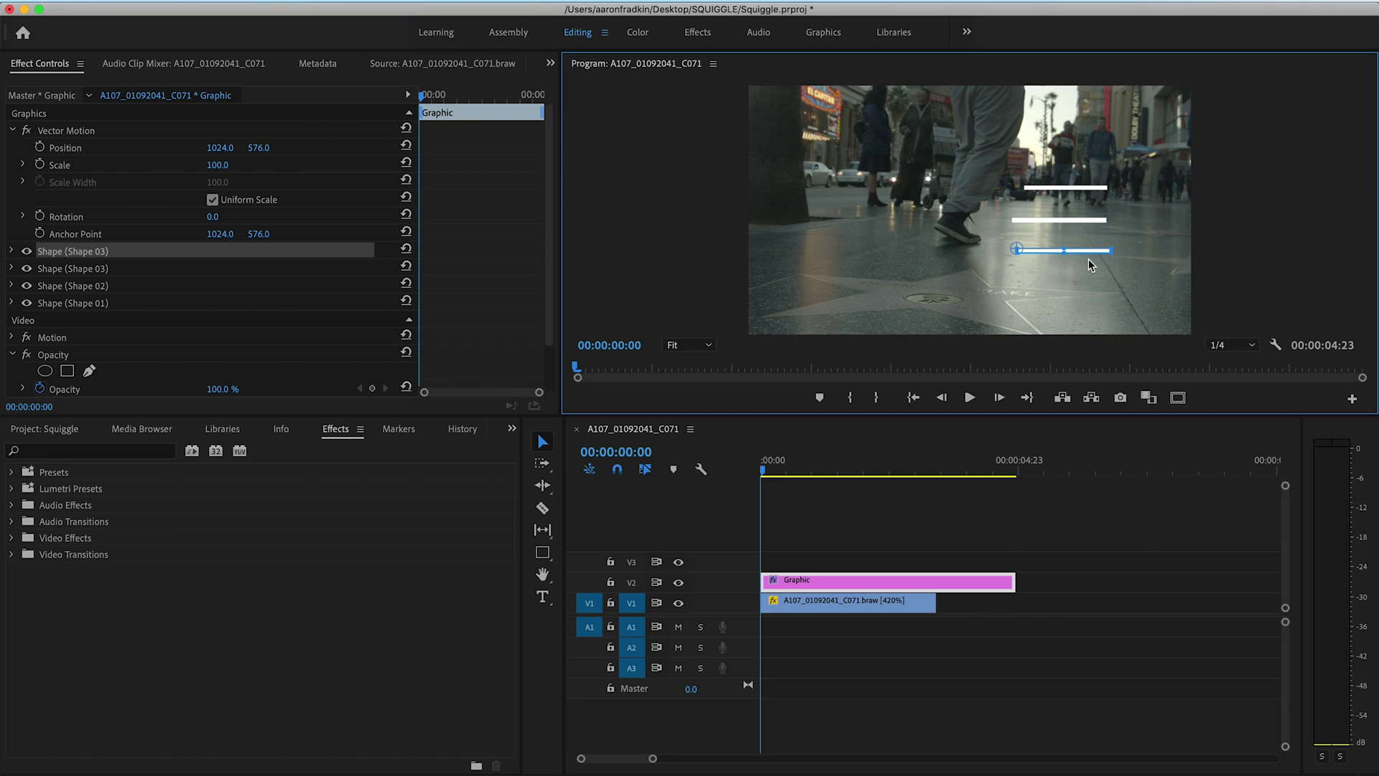
Step: Arrange the three lines into a fan beside the foot, tilting the upper one upward and the lower one downward around the horizontal middle one
{"action": "left_click_drag", "start_coordinate": [1121, 259], "coordinate": [1122, 256]}
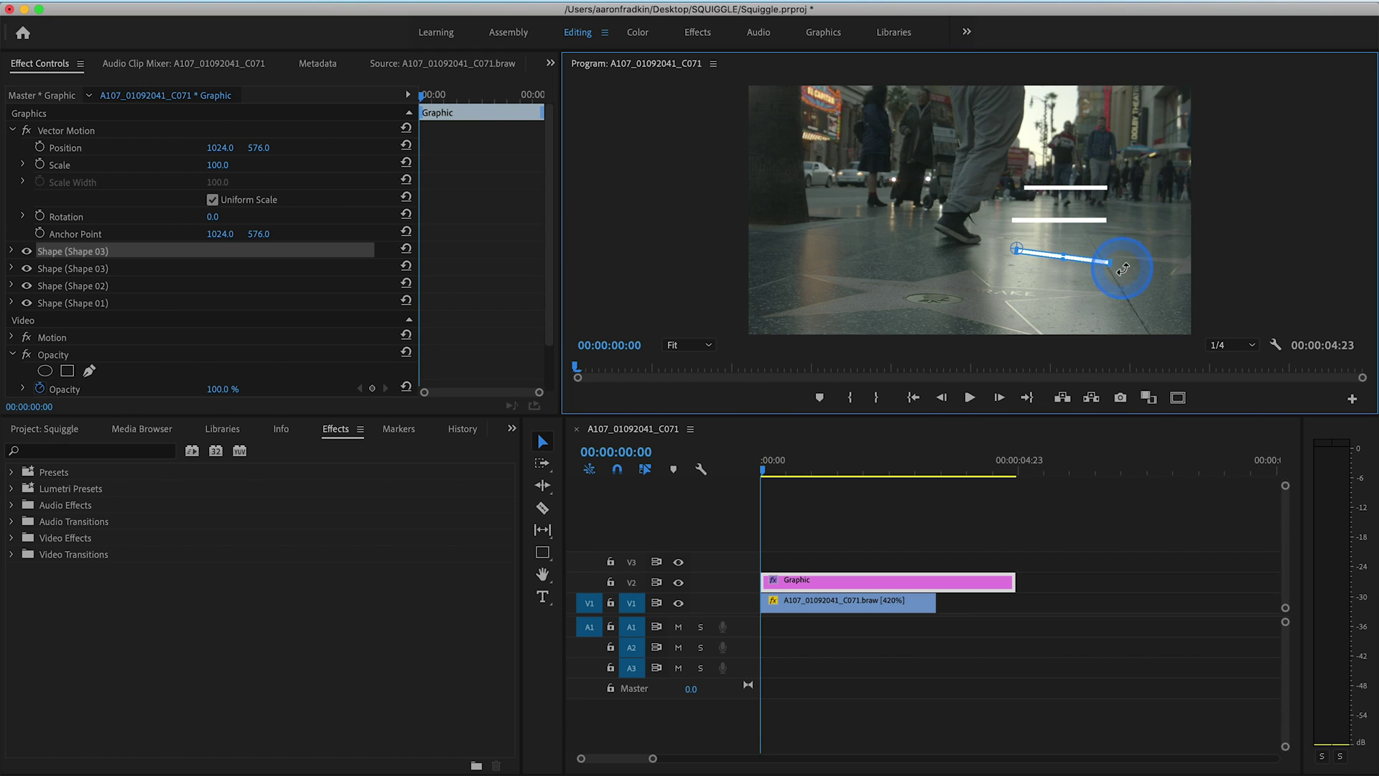
{"action": "left_click_drag", "start_coordinate": [1114, 297], "coordinate": [1107, 311]}
{"action": "left_click_drag", "start_coordinate": [1064, 220], "coordinate": [1076, 235]}
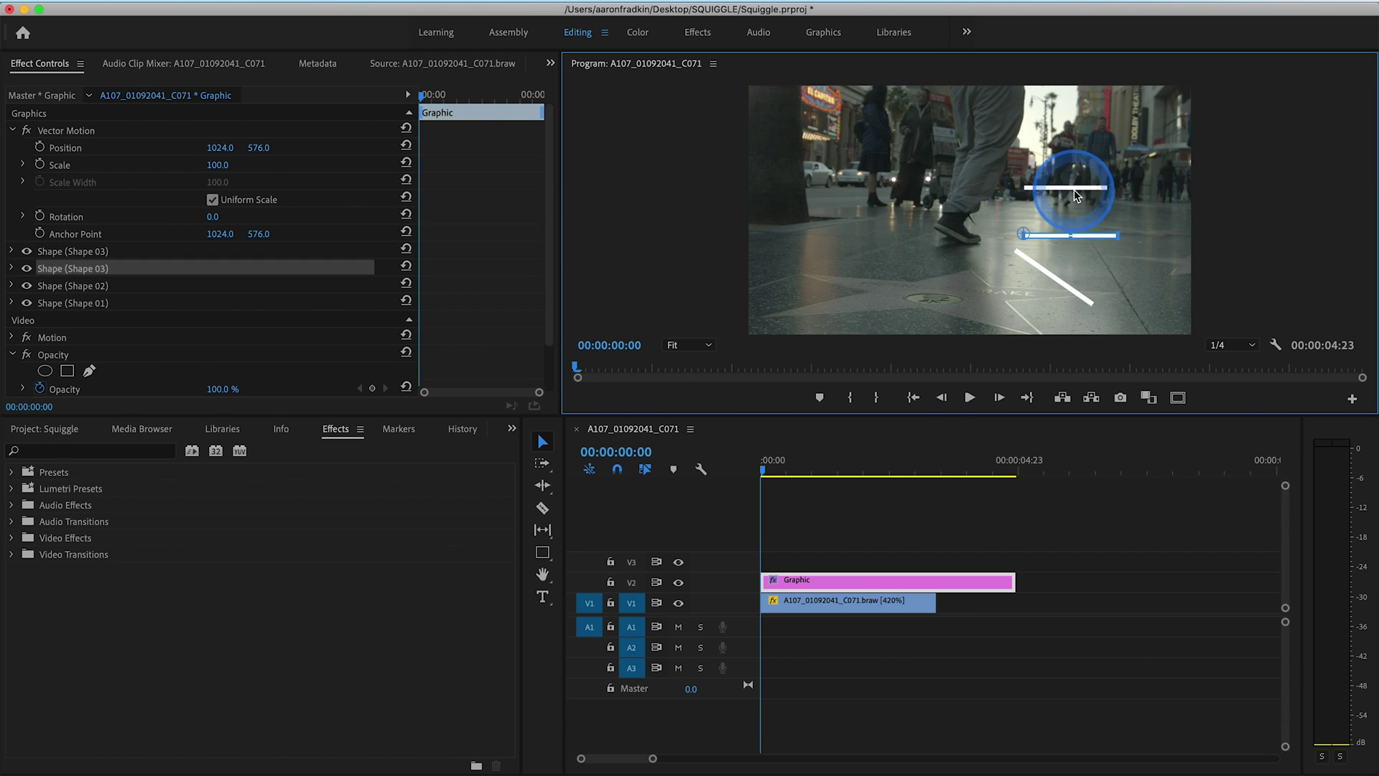
{"action": "left_click_drag", "start_coordinate": [1076, 188], "coordinate": [1076, 211]}
{"action": "left_click_drag", "start_coordinate": [1118, 202], "coordinate": [1104, 151]}
{"action": "left_click_drag", "start_coordinate": [1070, 235], "coordinate": [1067, 235]}
{"action": "left_click_drag", "start_coordinate": [1057, 195], "coordinate": [1099, 163]}
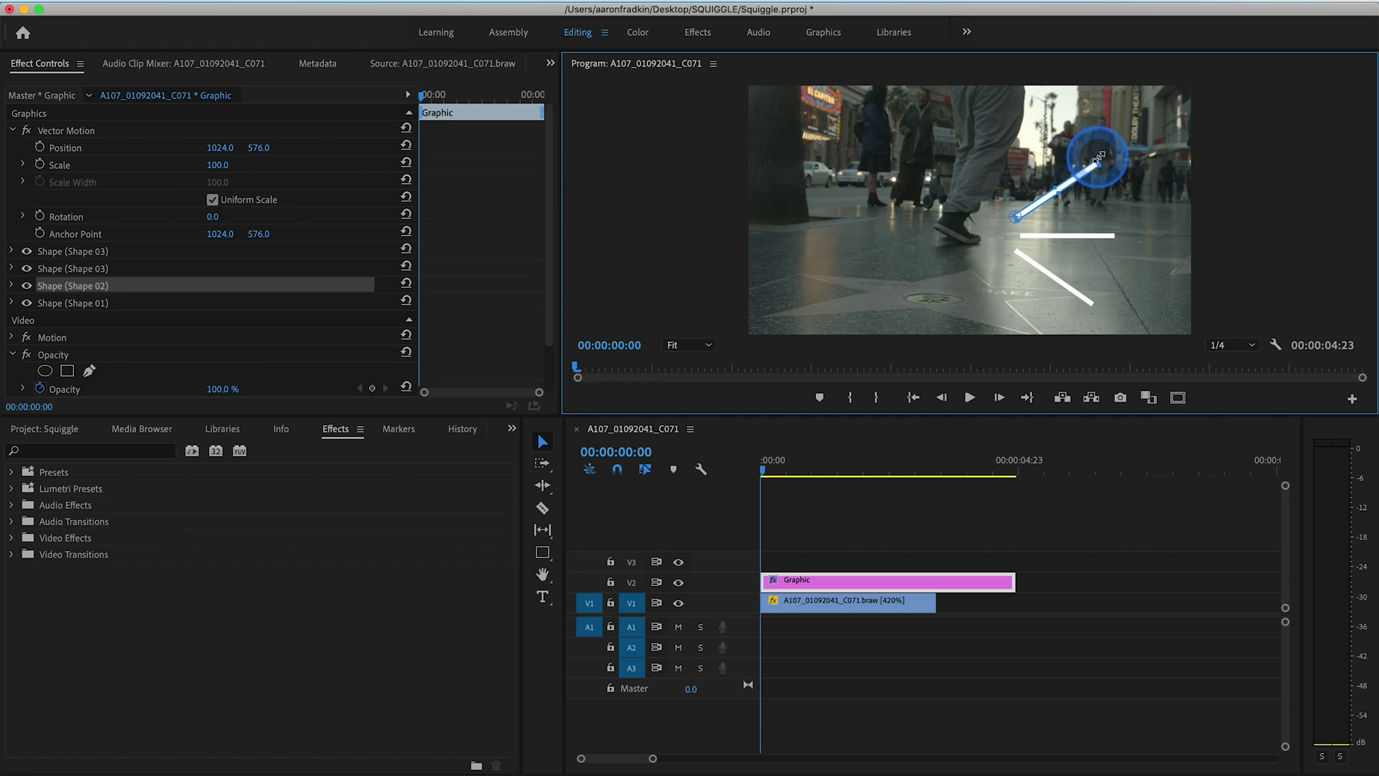
{"action": "left_click", "coordinate": [1077, 249]}
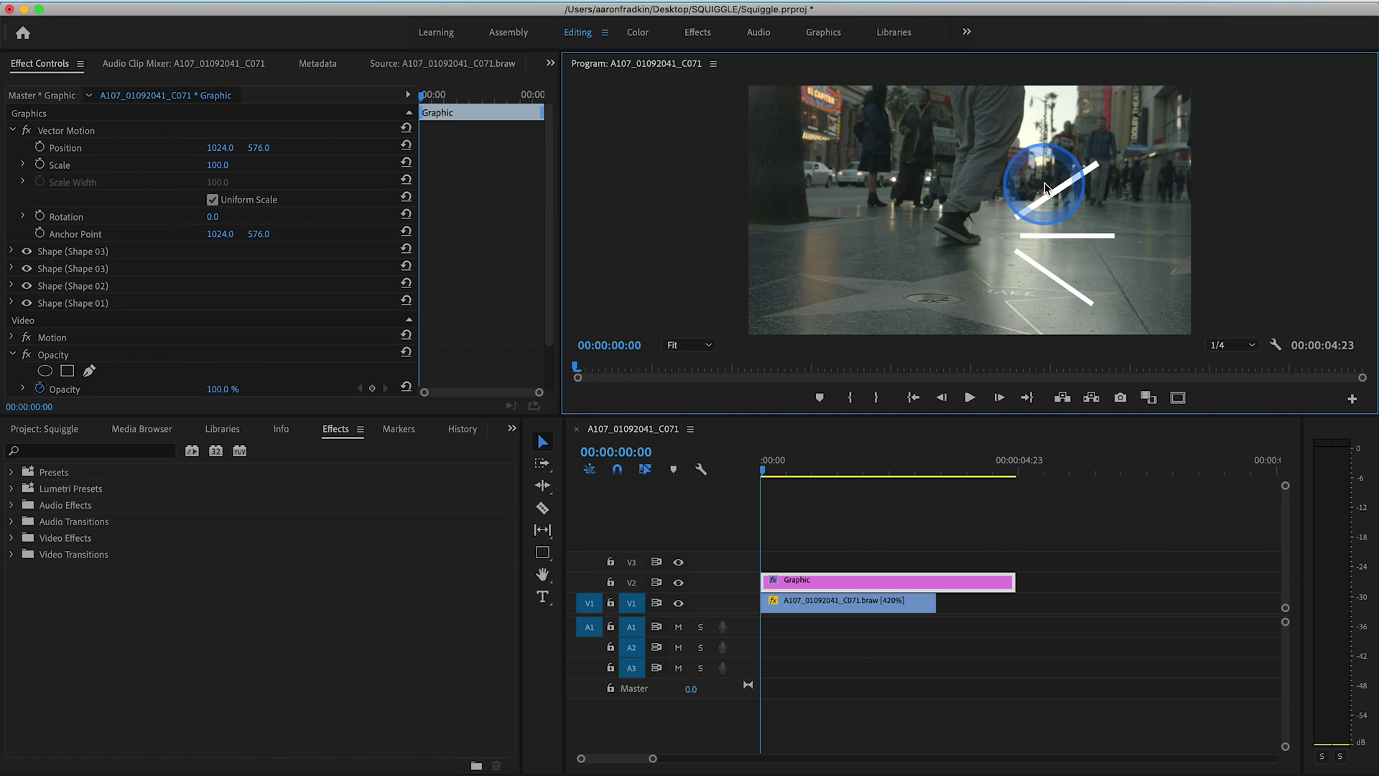
Step: Move the graphic clip to start at 00:00:00:12, preview it, and trim its end to well before the end of the video clip
{"action": "left_click_drag", "start_coordinate": [764, 468], "coordinate": [787, 470]}
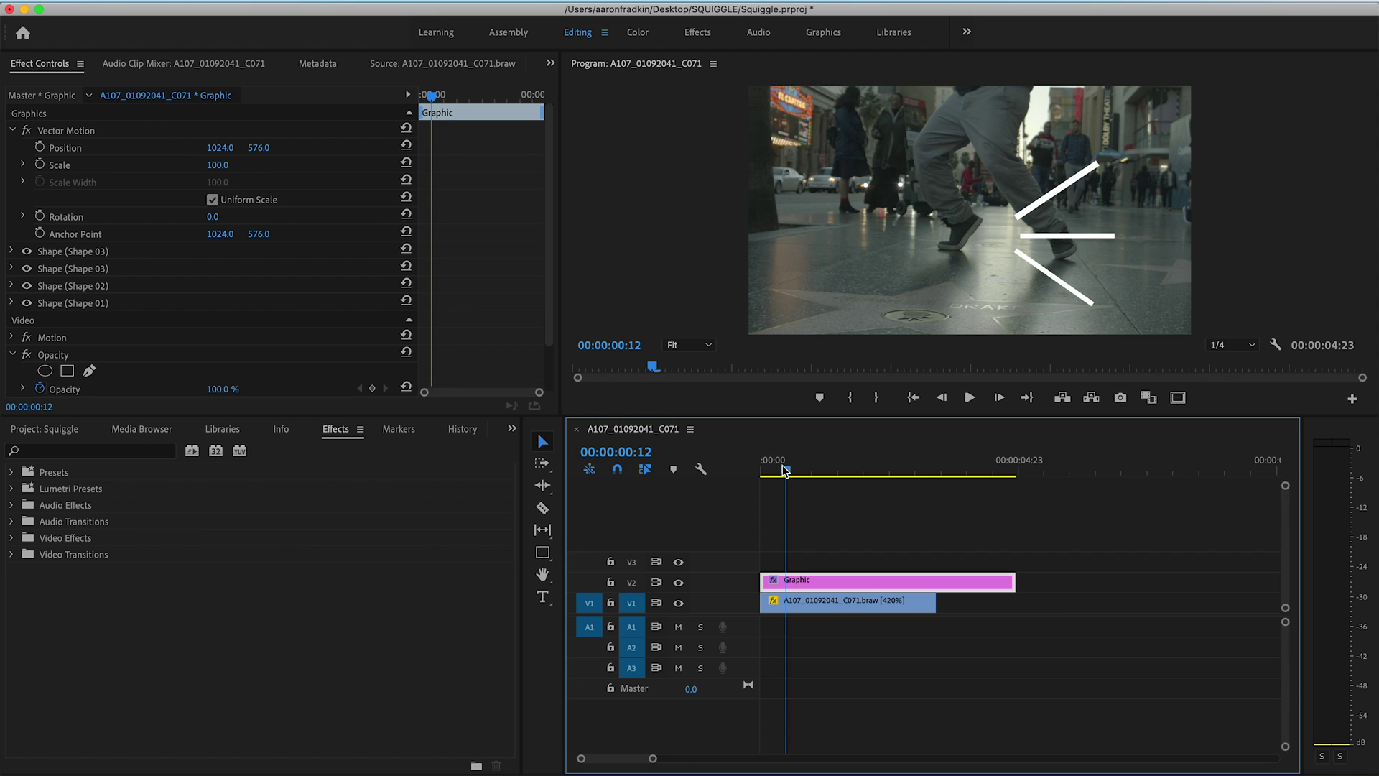
{"action": "left_click_drag", "start_coordinate": [785, 582], "coordinate": [824, 586]}
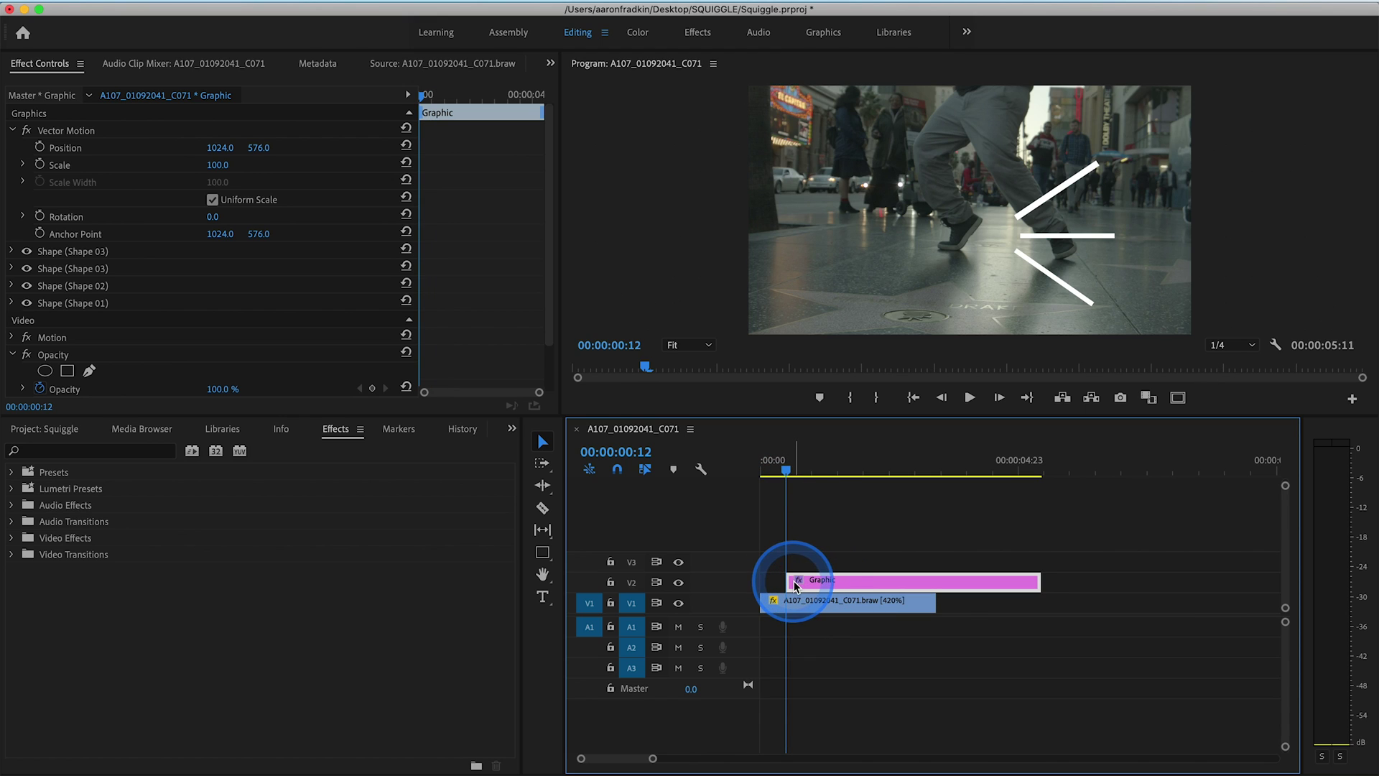
{"action": "left_click", "coordinate": [774, 472]}
{"action": "left_click_drag", "start_coordinate": [773, 470], "coordinate": [770, 470]}
{"action": "key", "text": "space"}
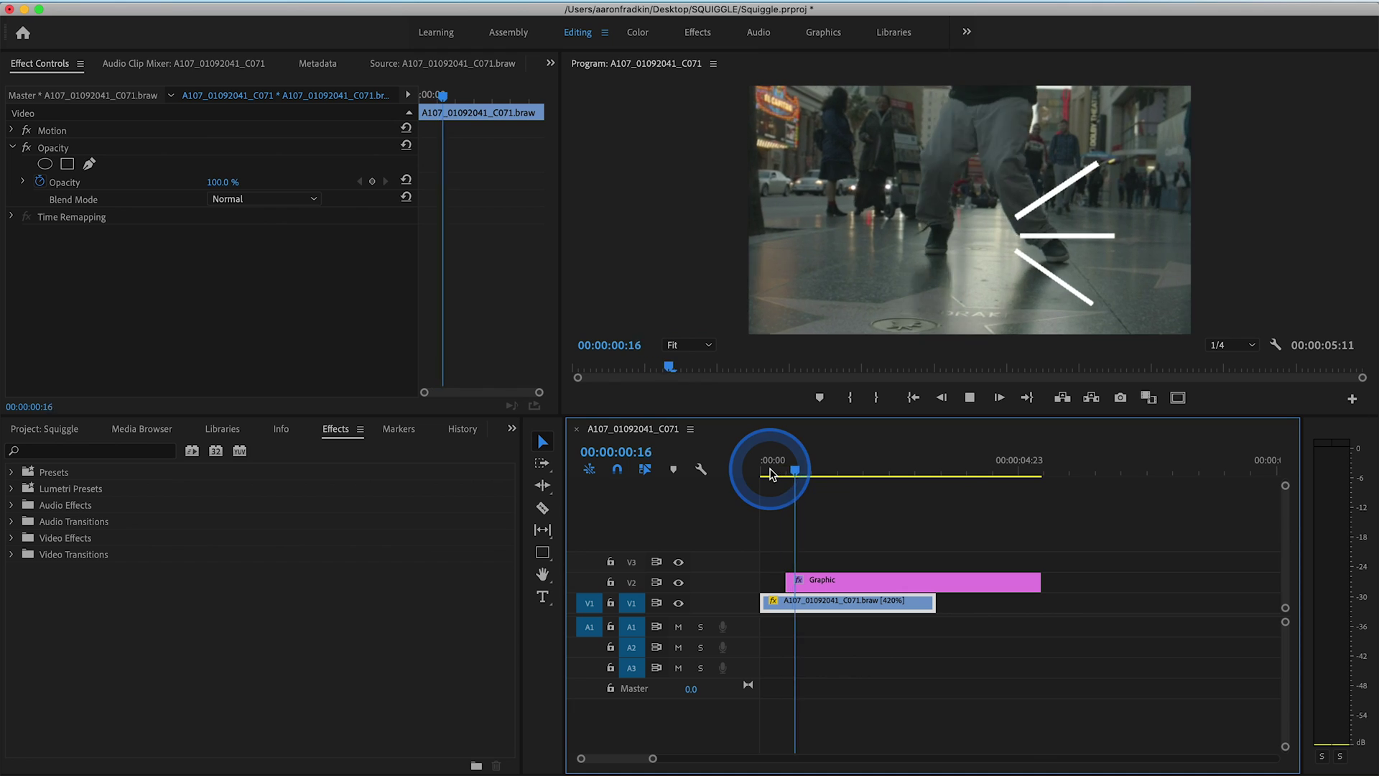
{"action": "key", "text": "space"}
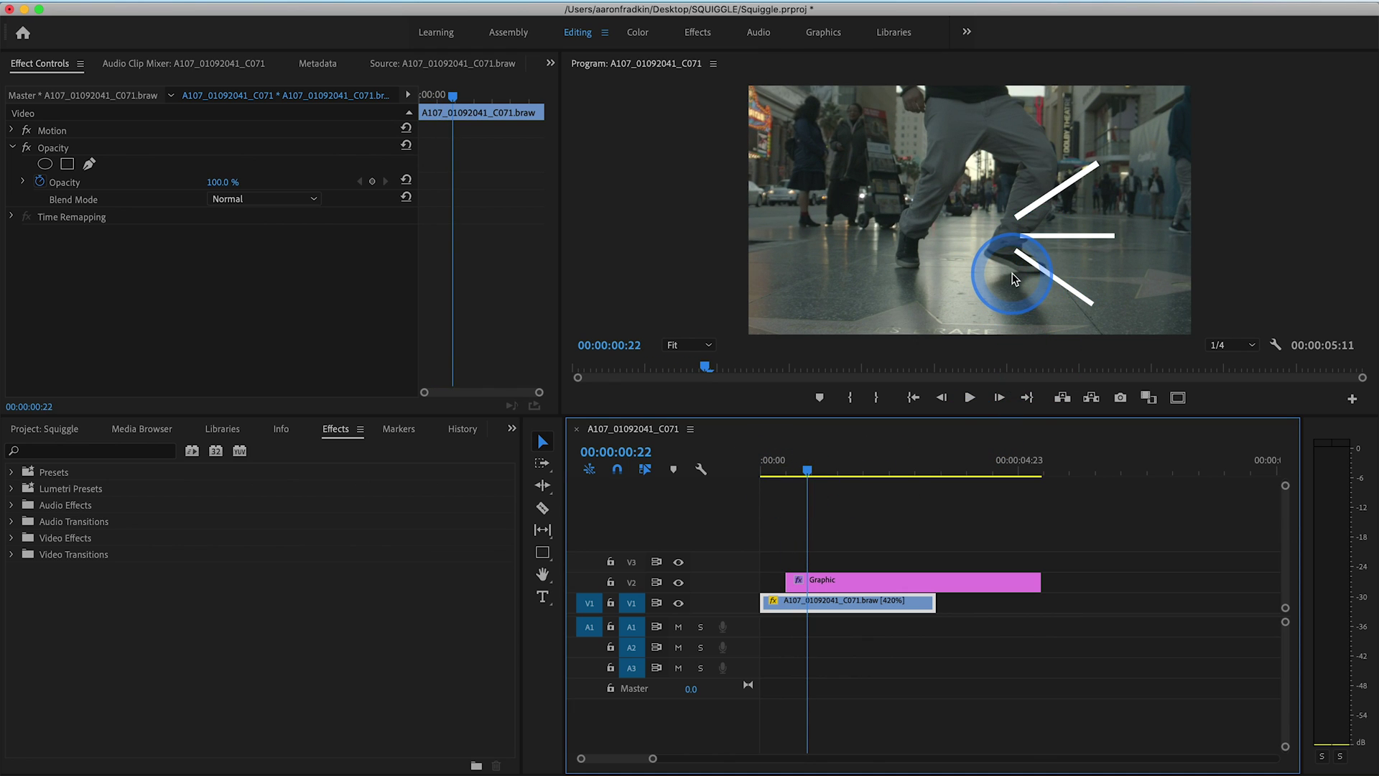
{"action": "left_click_drag", "start_coordinate": [1038, 584], "coordinate": [849, 586]}
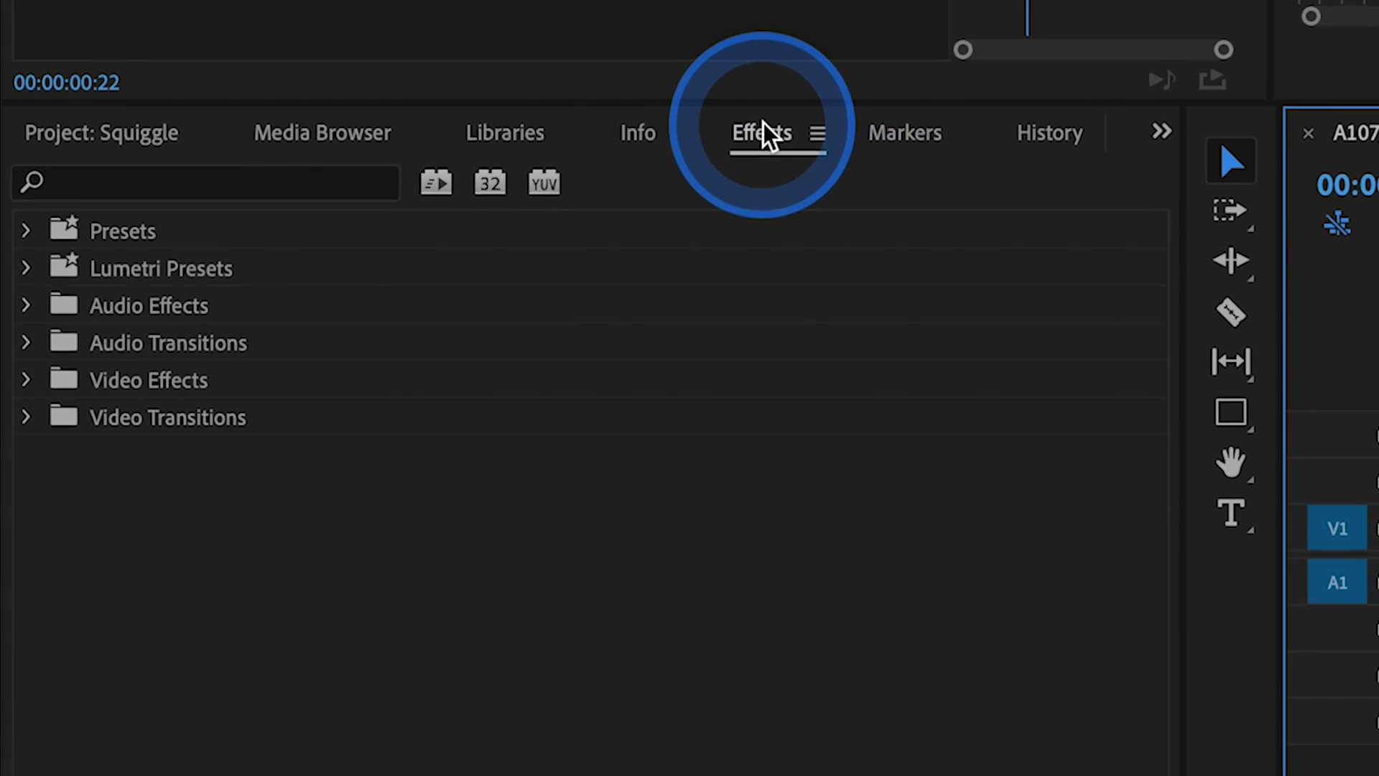
Step: Apply the Roughen Edges effect to the graphic clip and set its Border to 26
{"action": "left_click", "coordinate": [339, 140]}
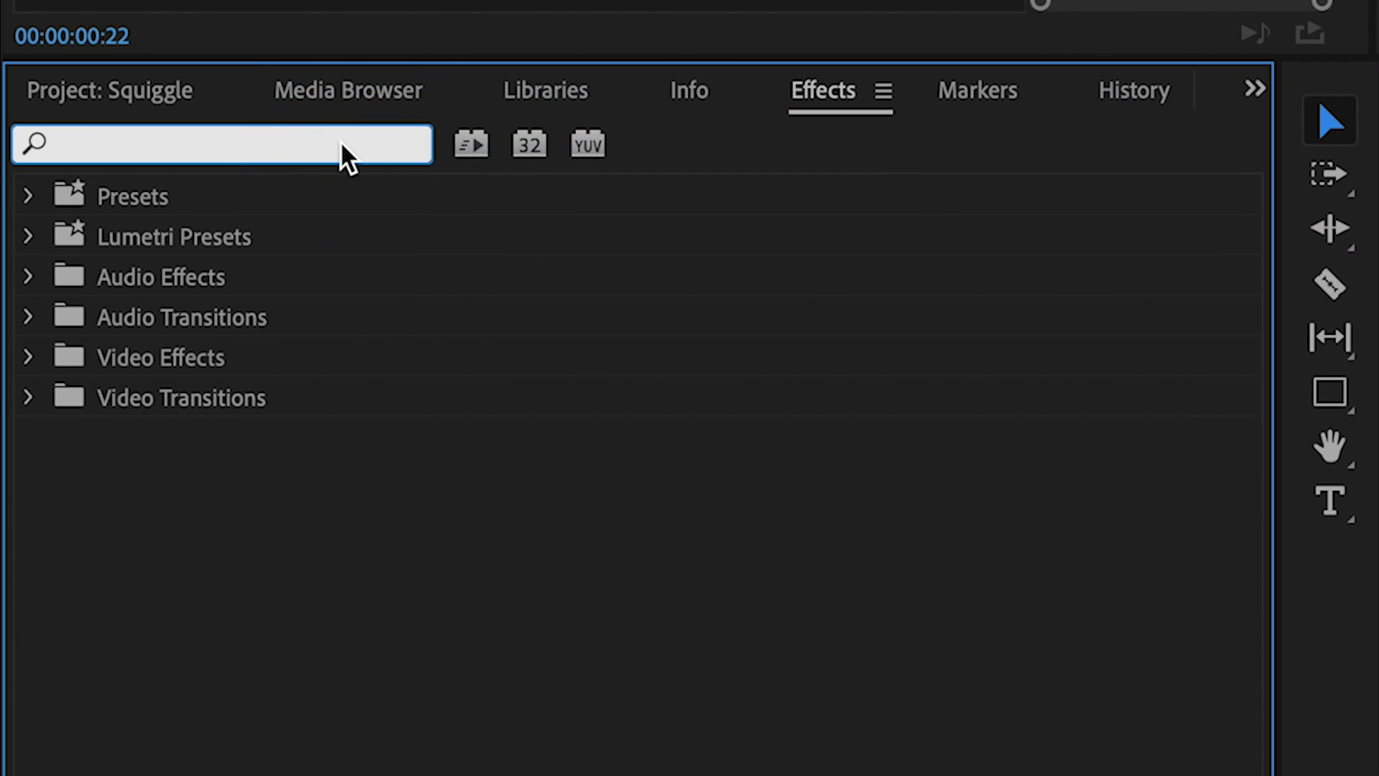
{"action": "type", "text": "roughen edges"}
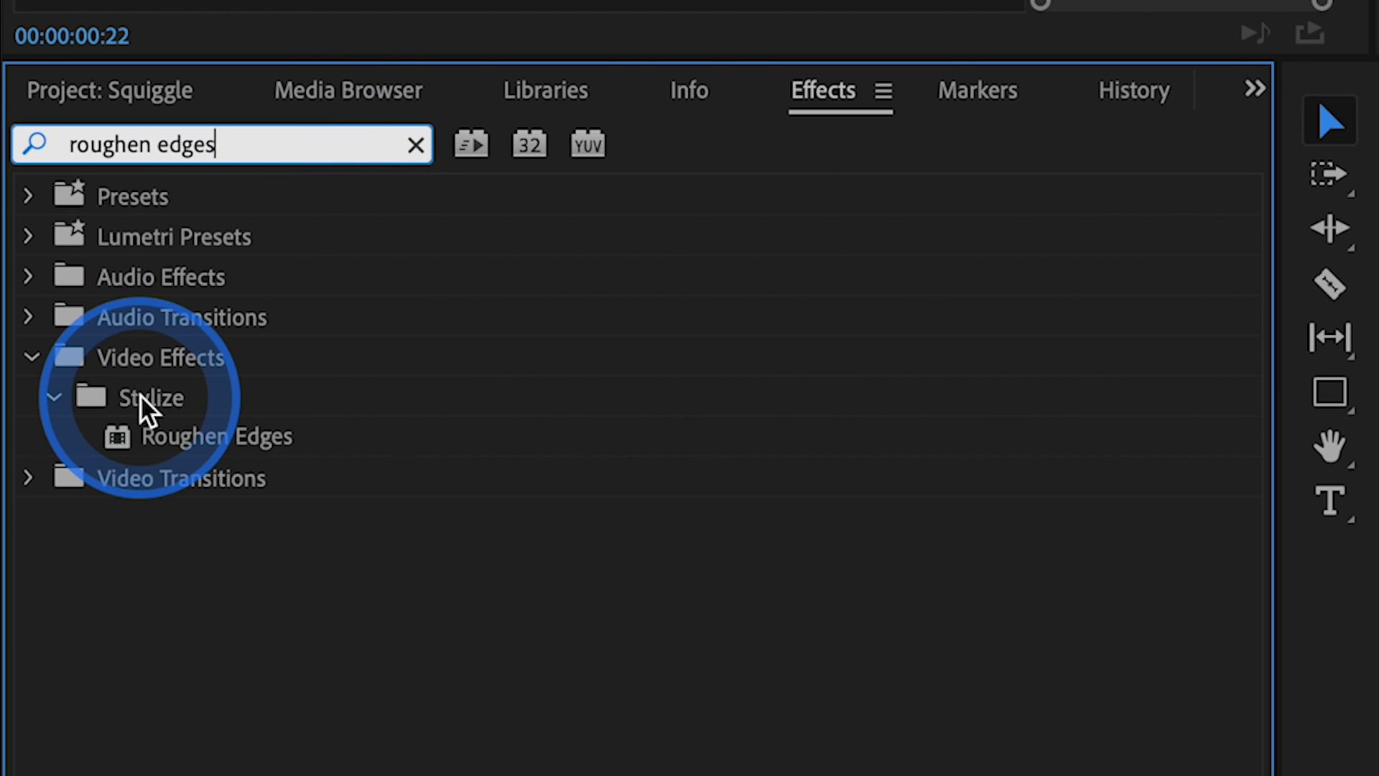
{"action": "left_click", "coordinate": [121, 437]}
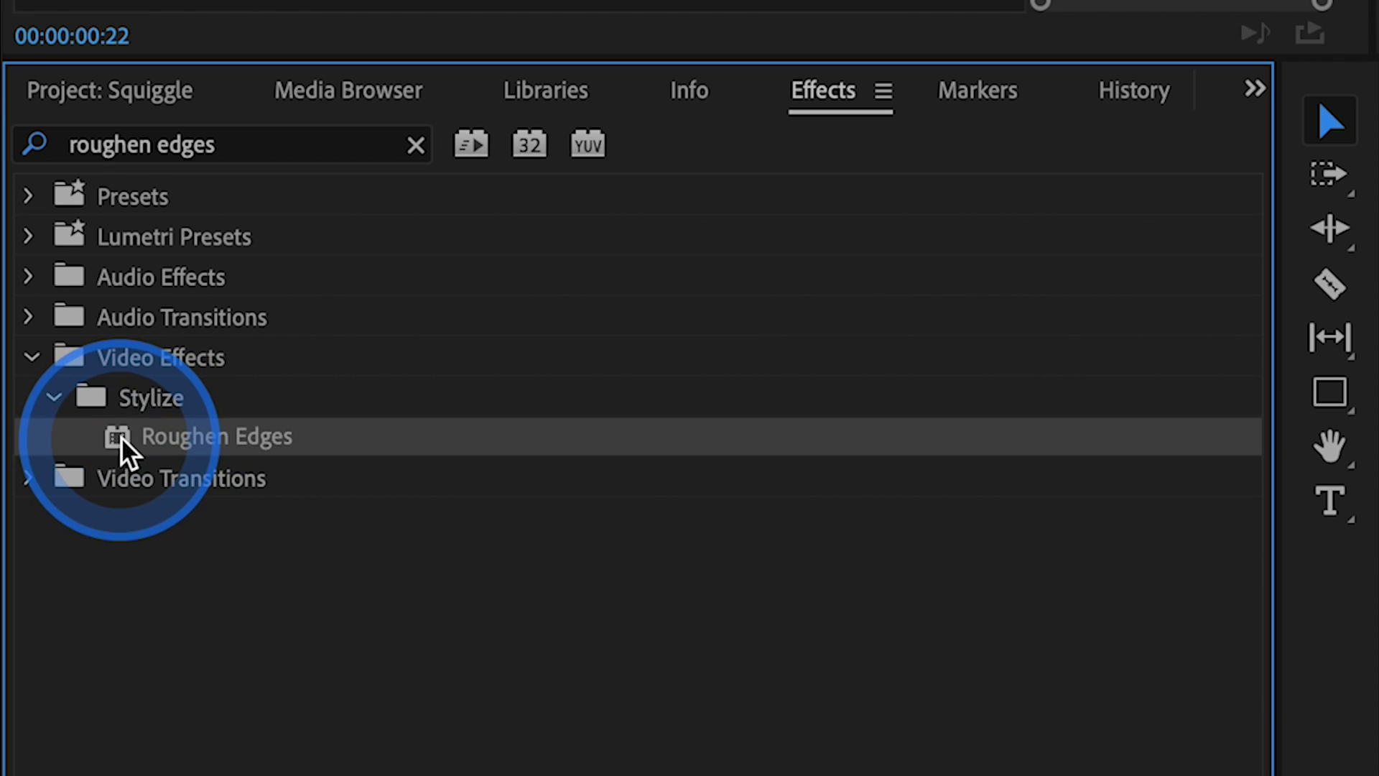
{"action": "left_click_drag", "start_coordinate": [121, 437], "coordinate": [747, 462]}
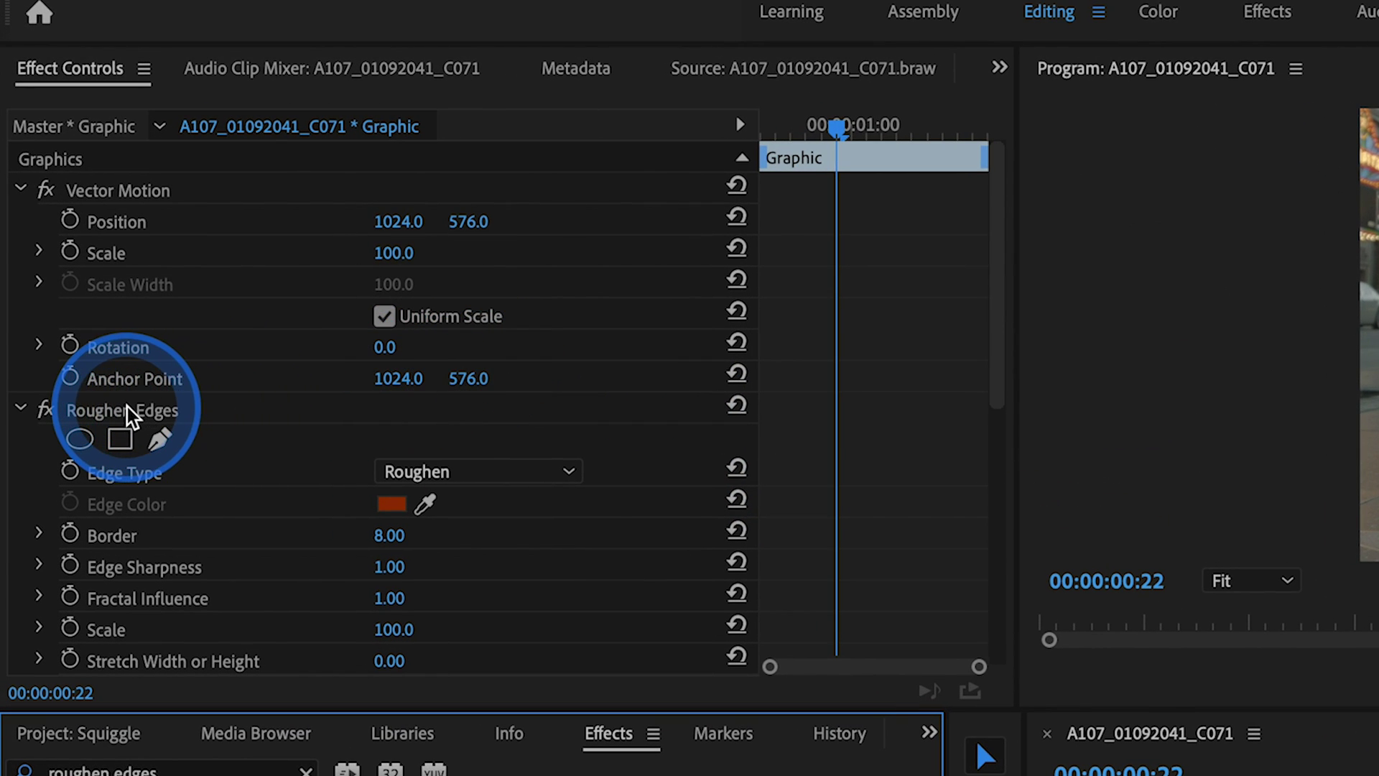
{"action": "left_click", "coordinate": [126, 408]}
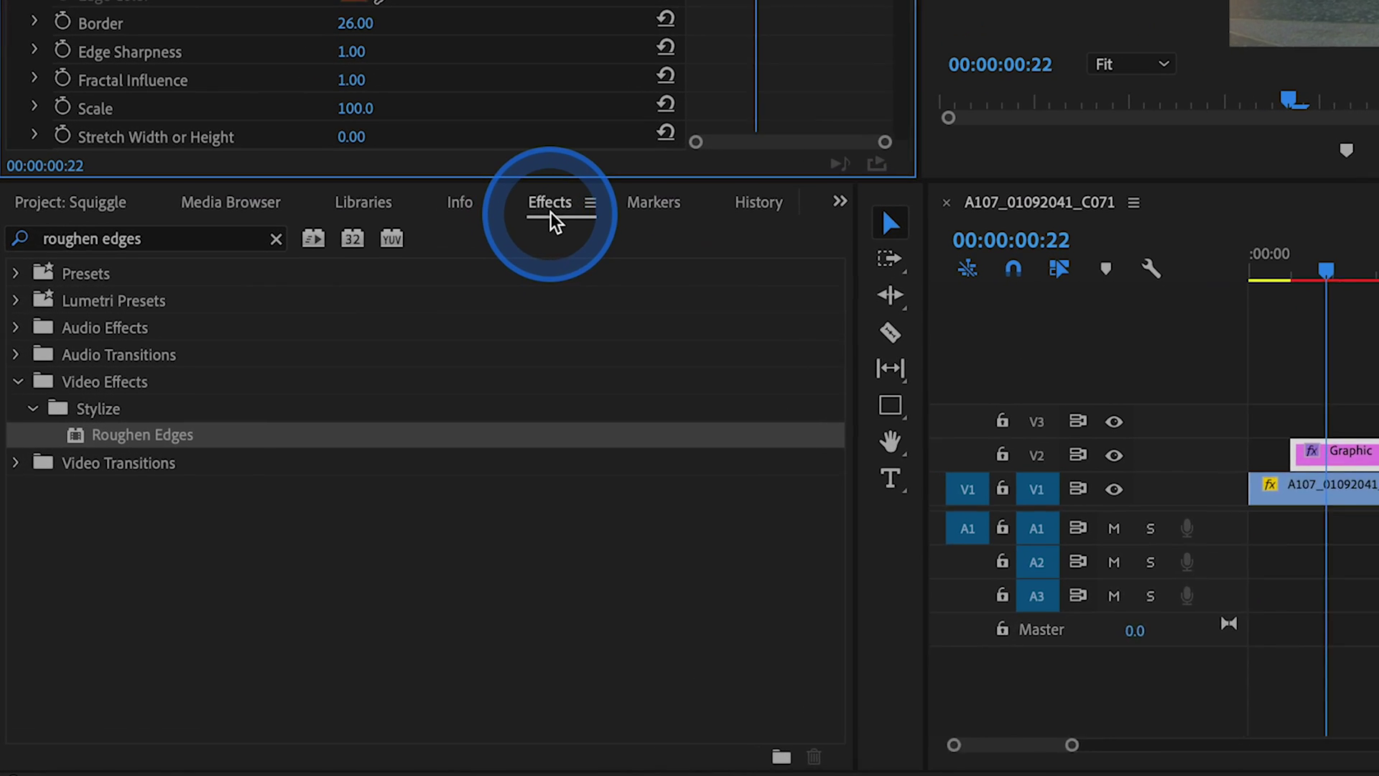
Step: Find the Circle effect and apply it to the graphic clip
{"action": "left_click", "coordinate": [284, 225]}
{"action": "left_click", "coordinate": [239, 229]}
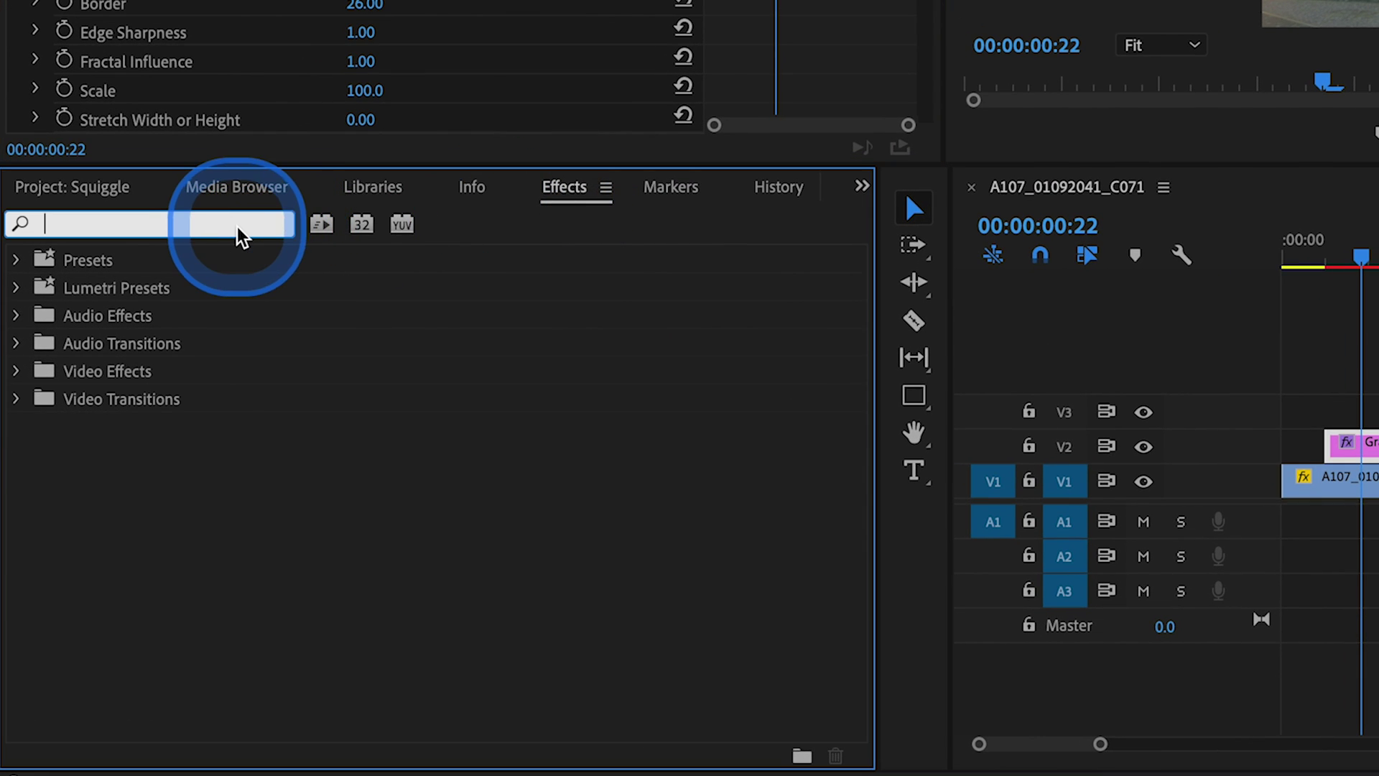
{"action": "type", "text": "circle"}
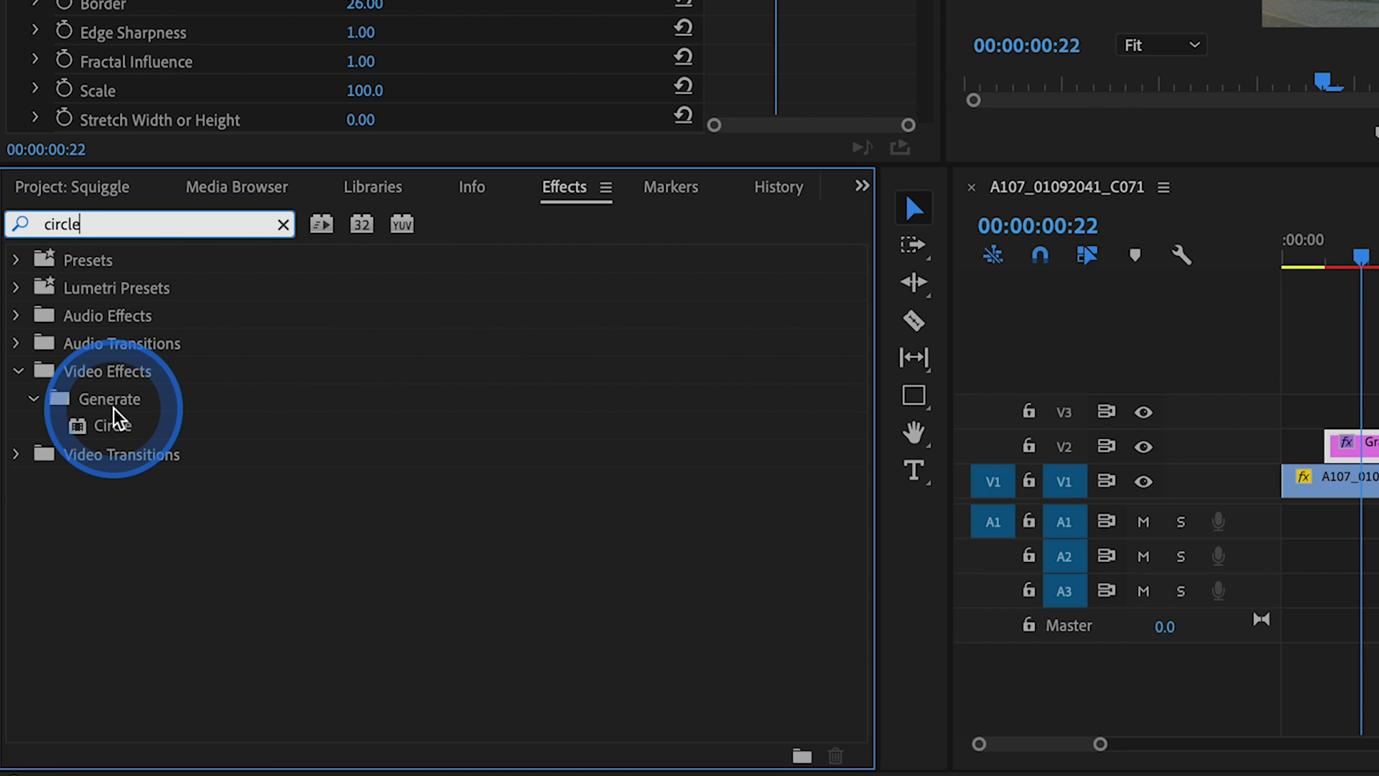
{"action": "left_click_drag", "start_coordinate": [96, 425], "coordinate": [1110, 403]}
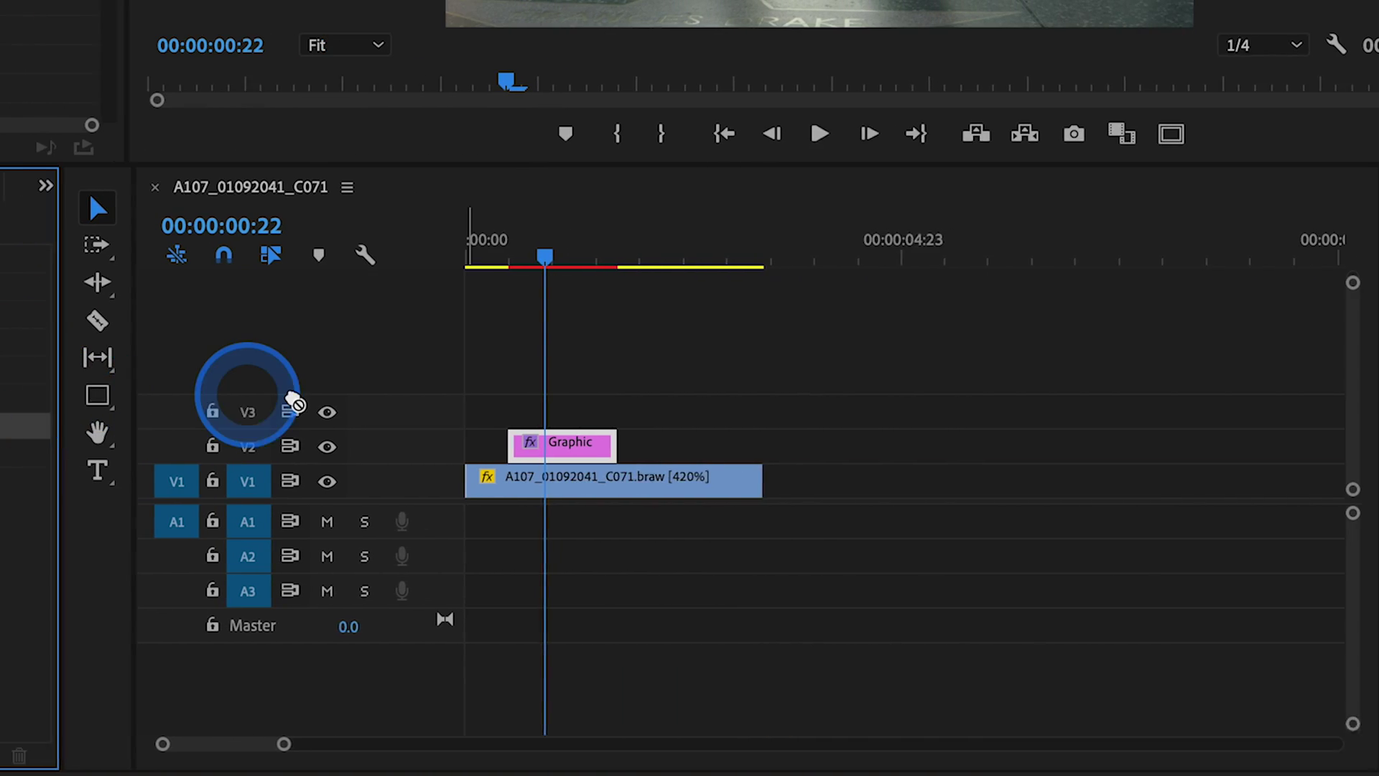
{"action": "left_click_drag", "start_coordinate": [294, 402], "coordinate": [585, 446]}
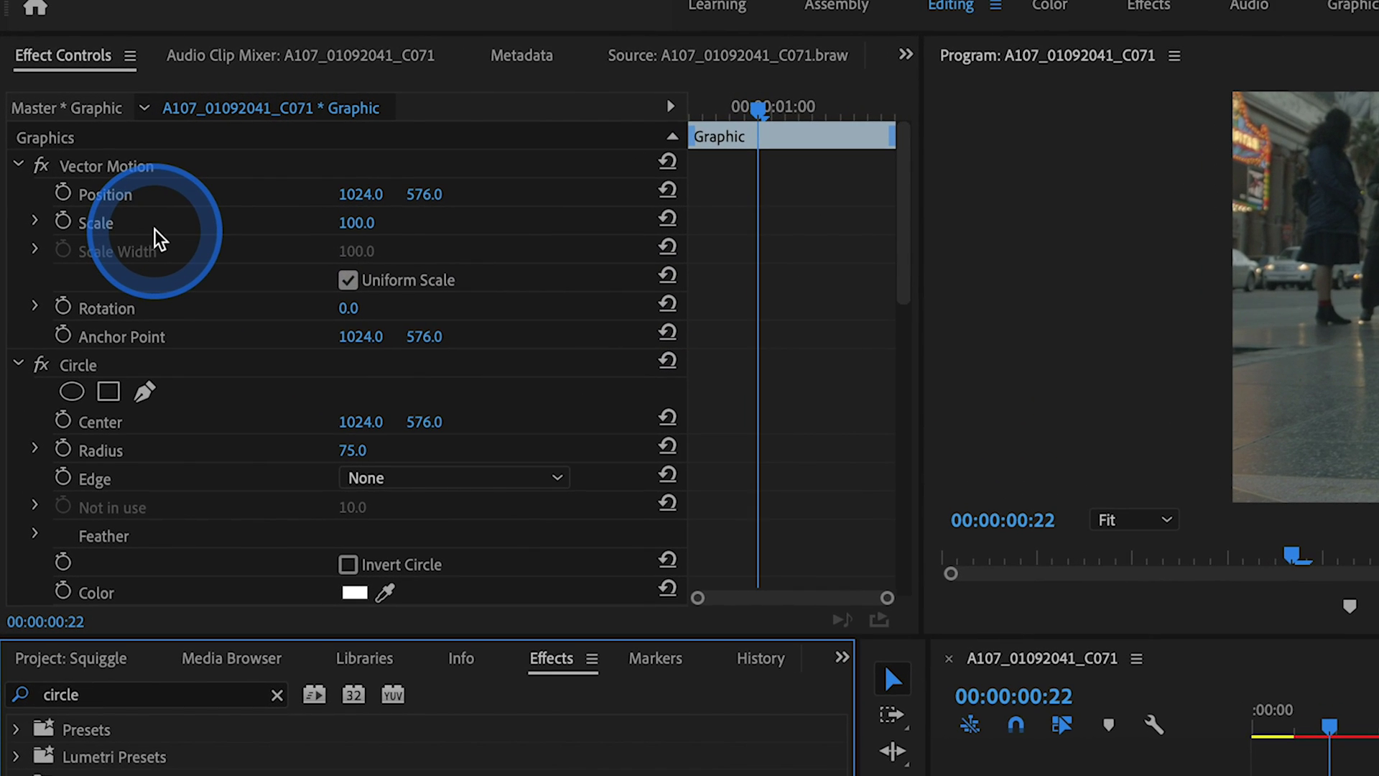
Step: Set the Circle effect's blending mode to Stencil Alpha and move its center to 1177.9, 684.4, where the lines converge
{"action": "left_click", "coordinate": [104, 367]}
{"action": "scroll", "coordinate": [206, 372], "scroll_direction": "down", "scroll_amount": 5}
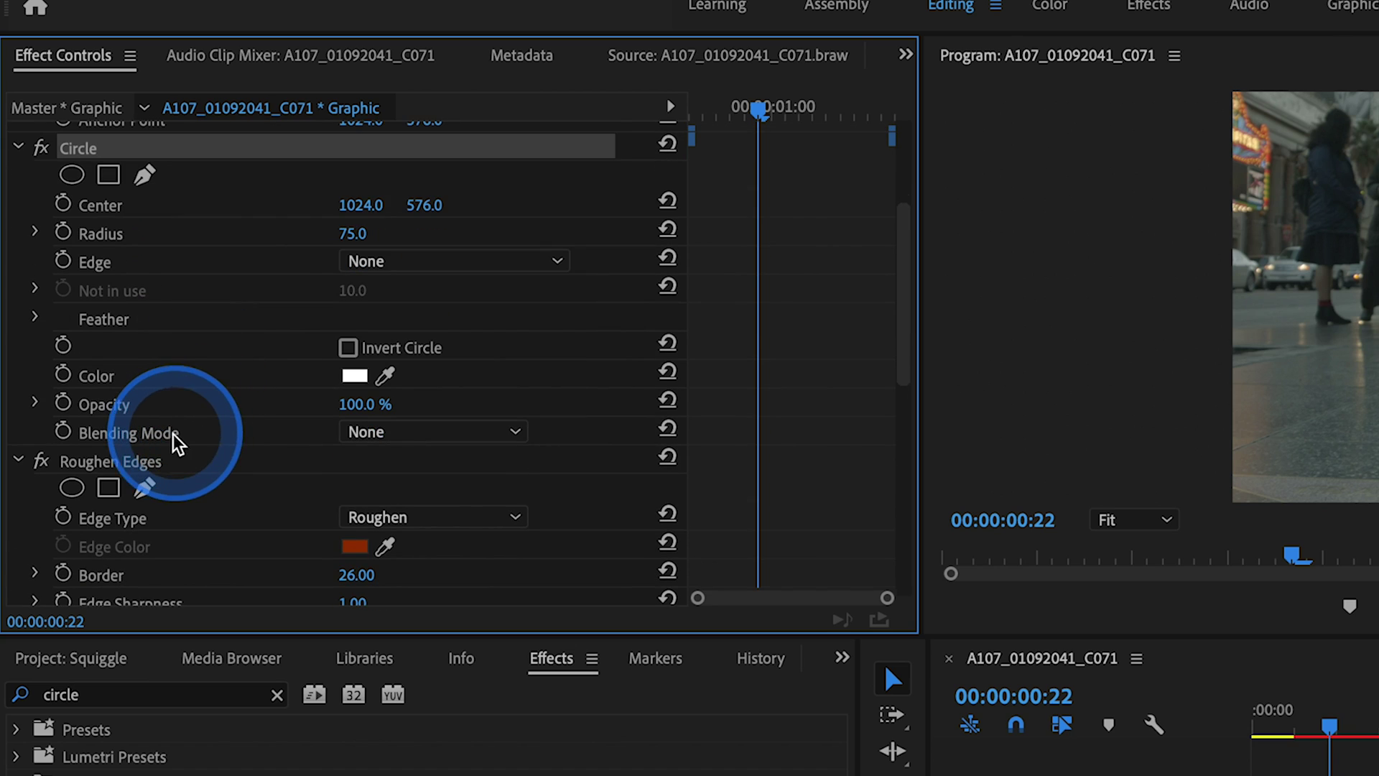
{"action": "left_click", "coordinate": [514, 434]}
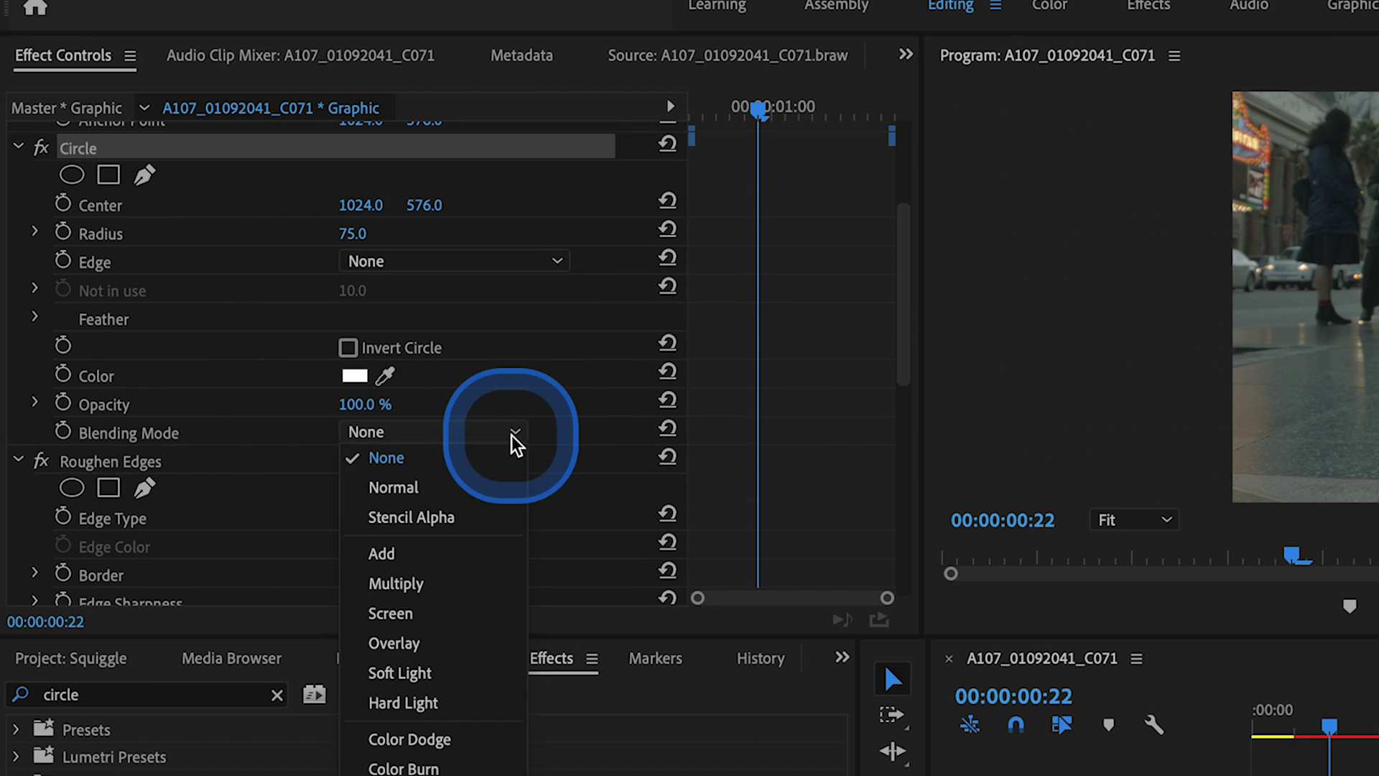
{"action": "left_click", "coordinate": [440, 518]}
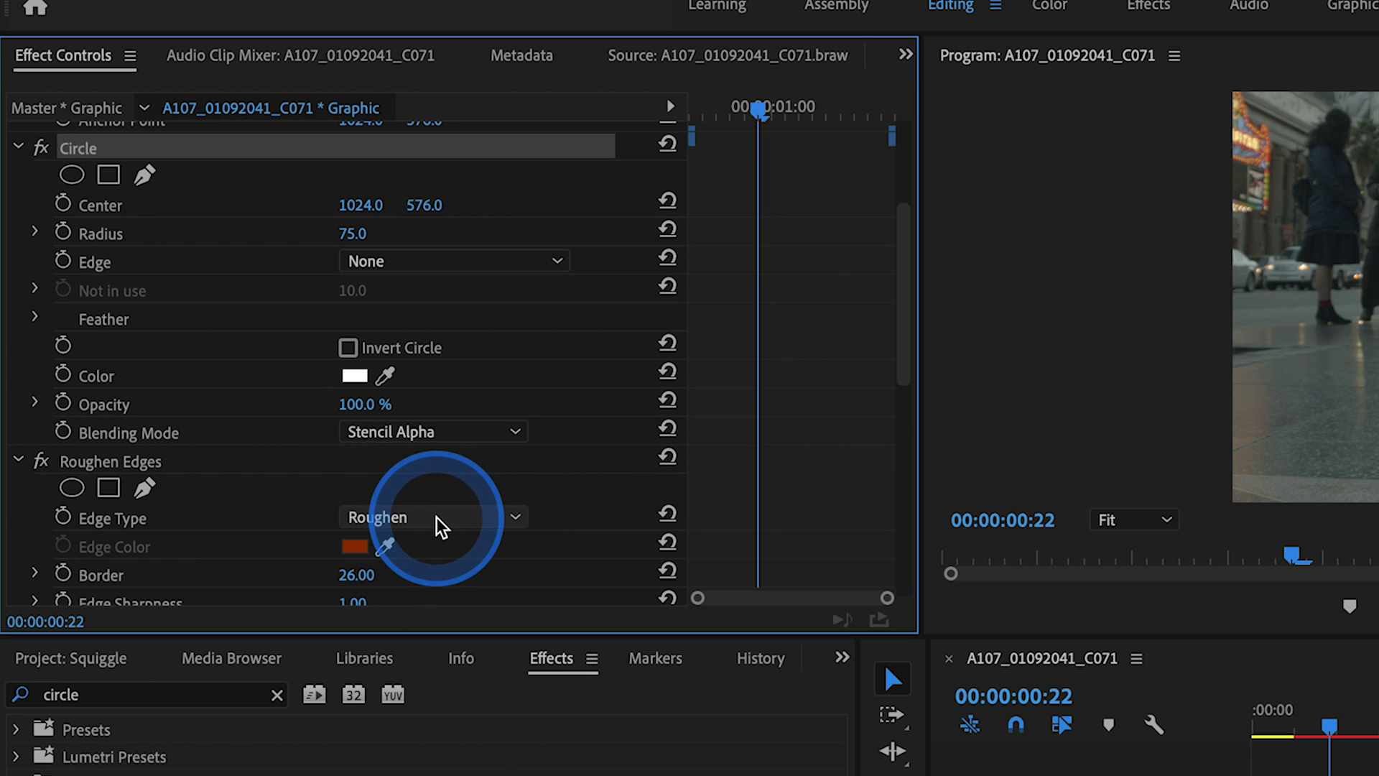
{"action": "left_click", "coordinate": [104, 216]}
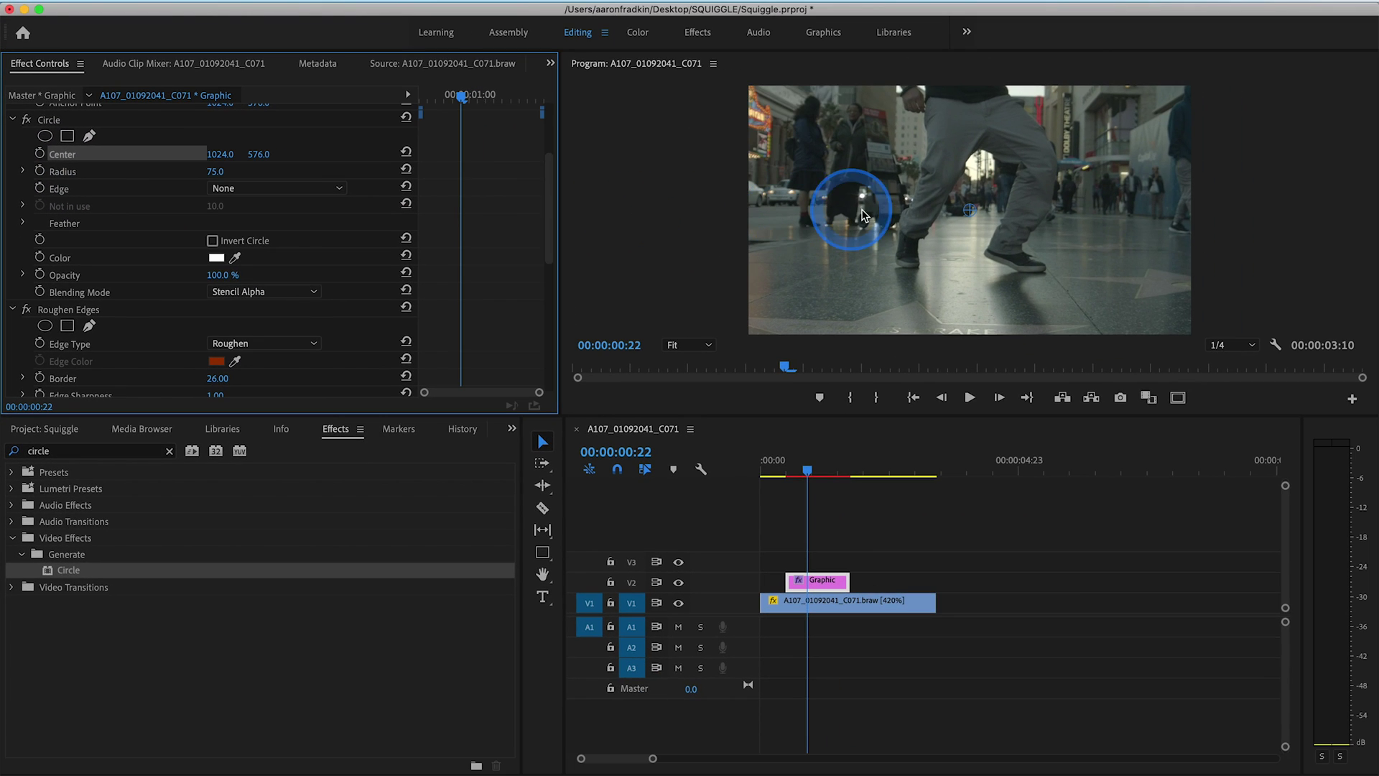
{"action": "left_click", "coordinate": [970, 215]}
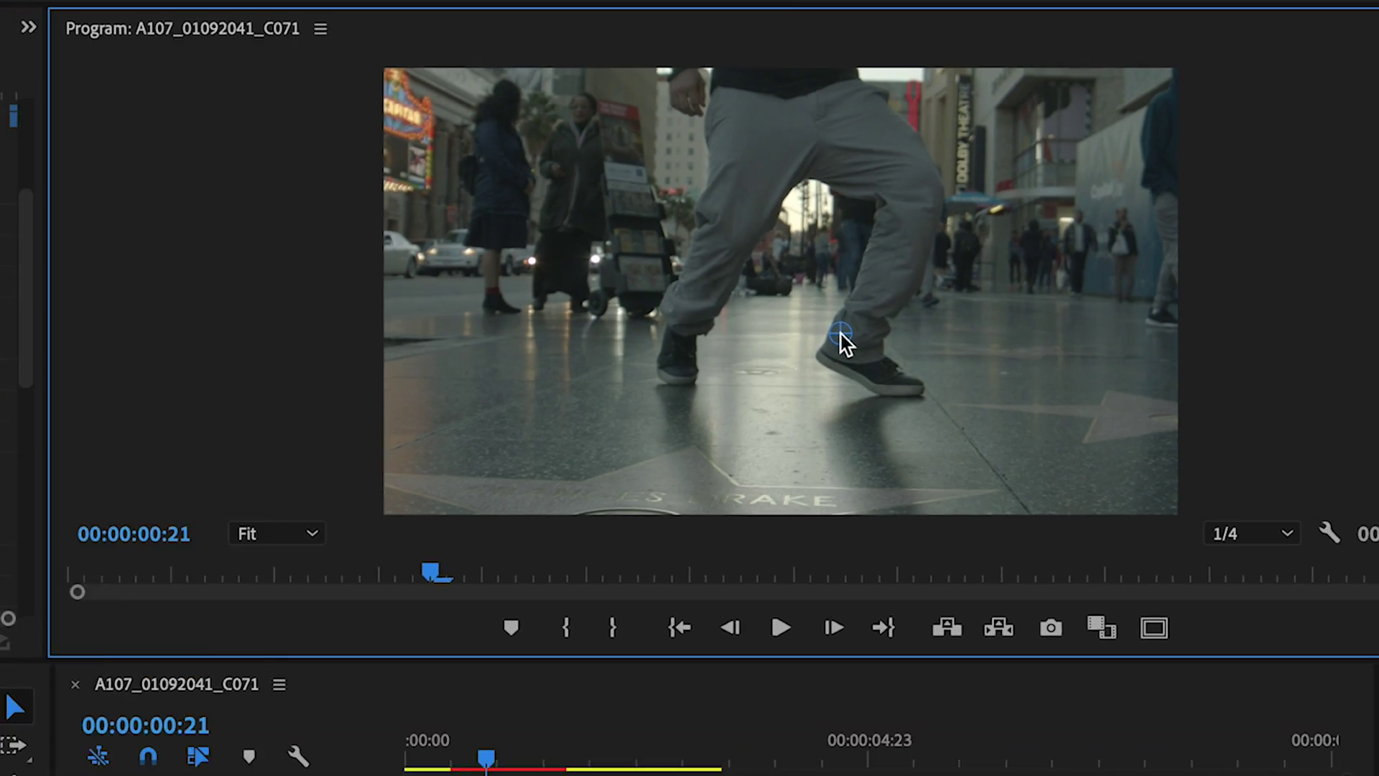
Step: Keyframe the circle's radius from 75 at 00:00:00:12 to 634 at 00:00:00:21 and play back the reveal
{"action": "left_click_drag", "start_coordinate": [458, 99], "coordinate": [395, 99]}
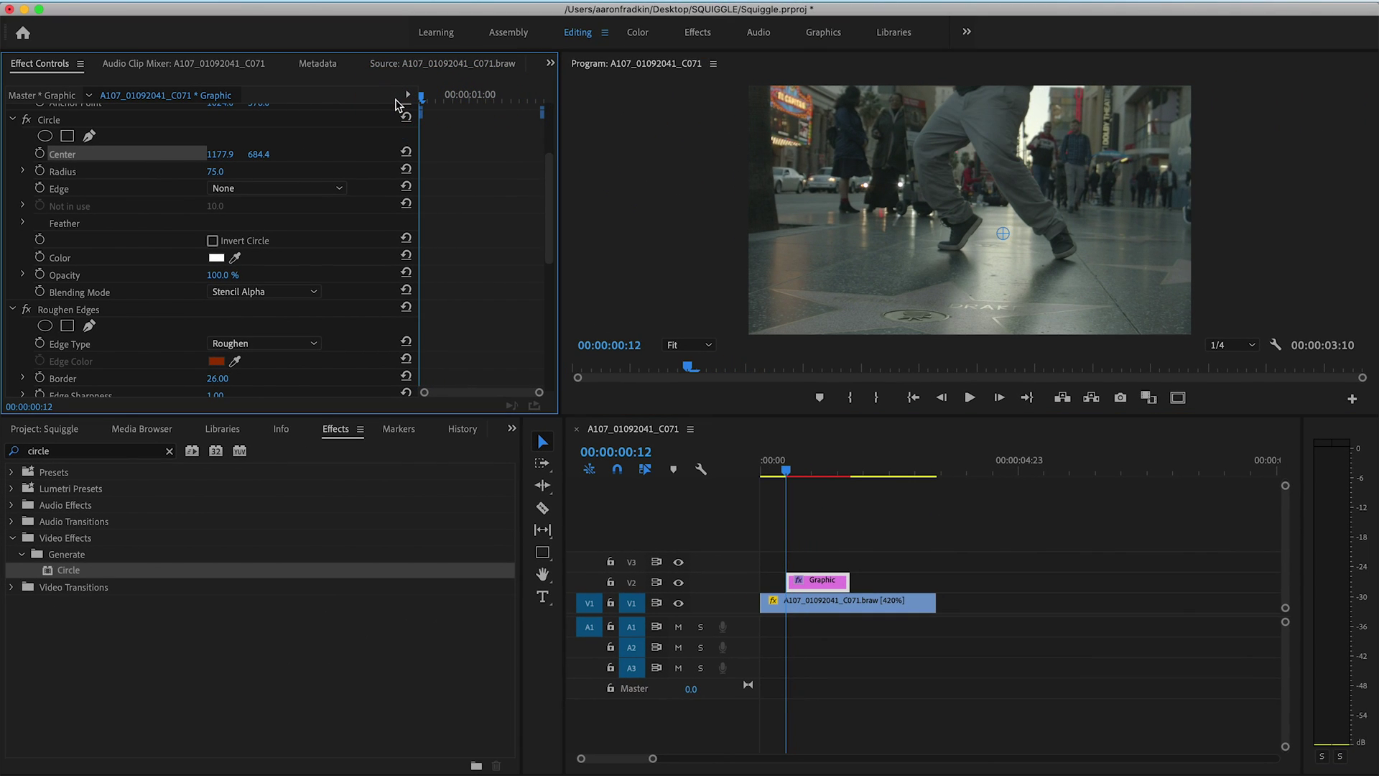
{"action": "left_click", "coordinate": [40, 171]}
{"action": "left_click_drag", "start_coordinate": [421, 96], "coordinate": [455, 104]}
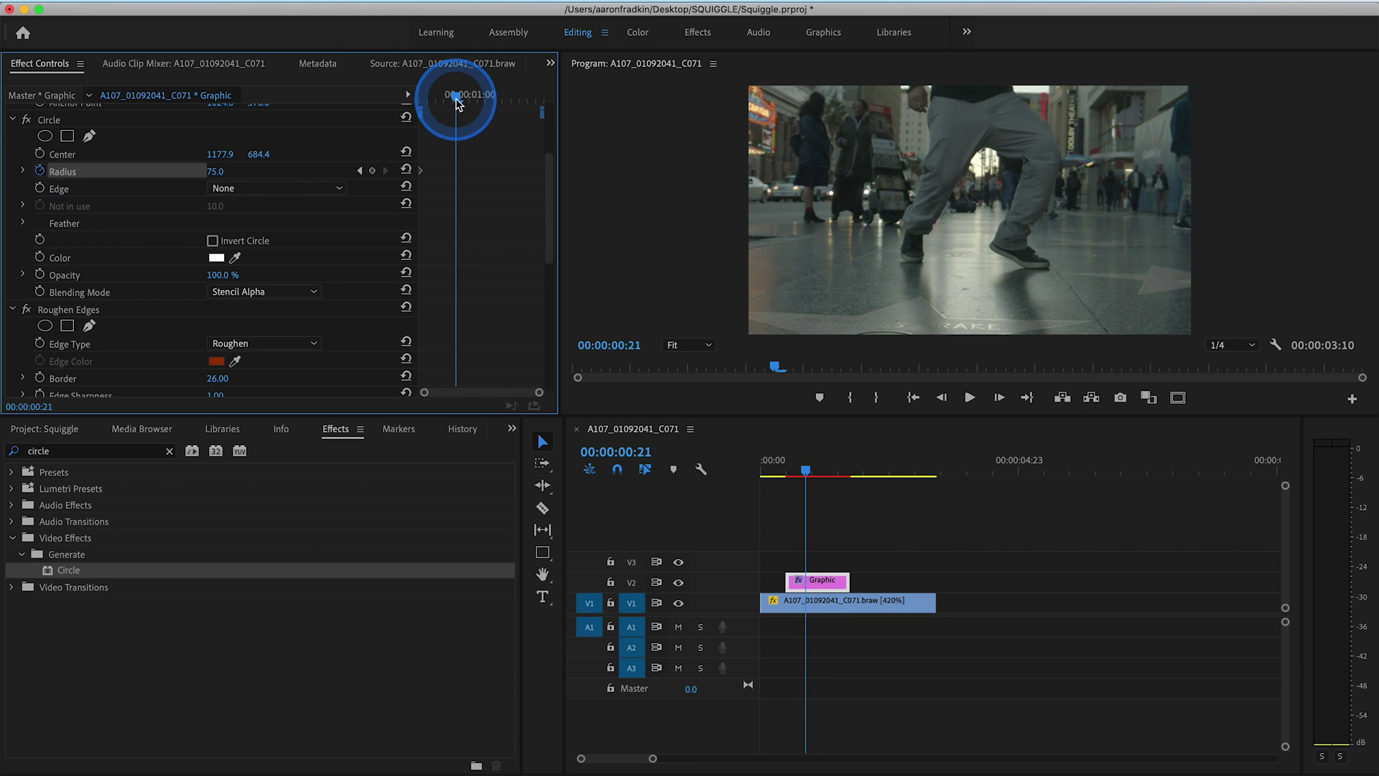
{"action": "left_click", "coordinate": [215, 171]}
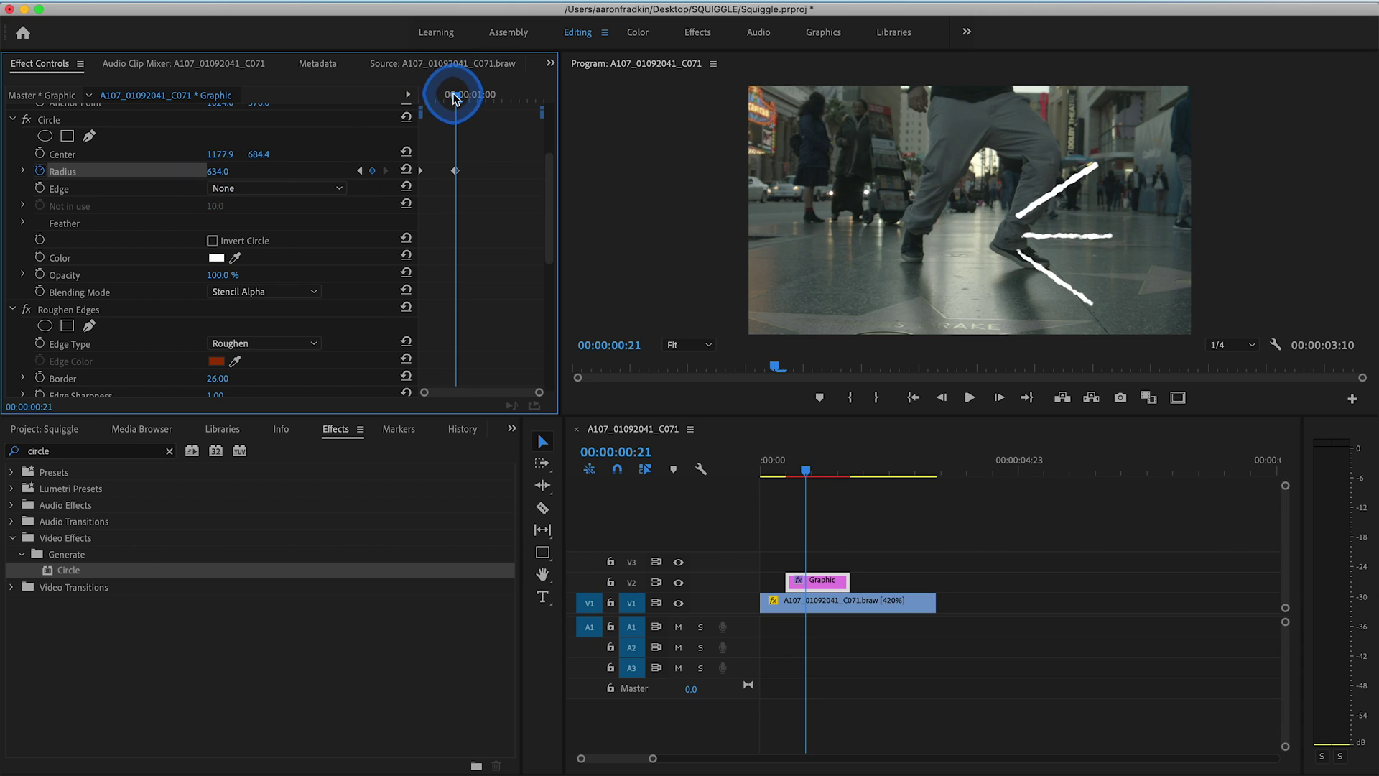
{"action": "left_click_drag", "start_coordinate": [456, 101], "coordinate": [342, 103]}
{"action": "key", "text": "space"}
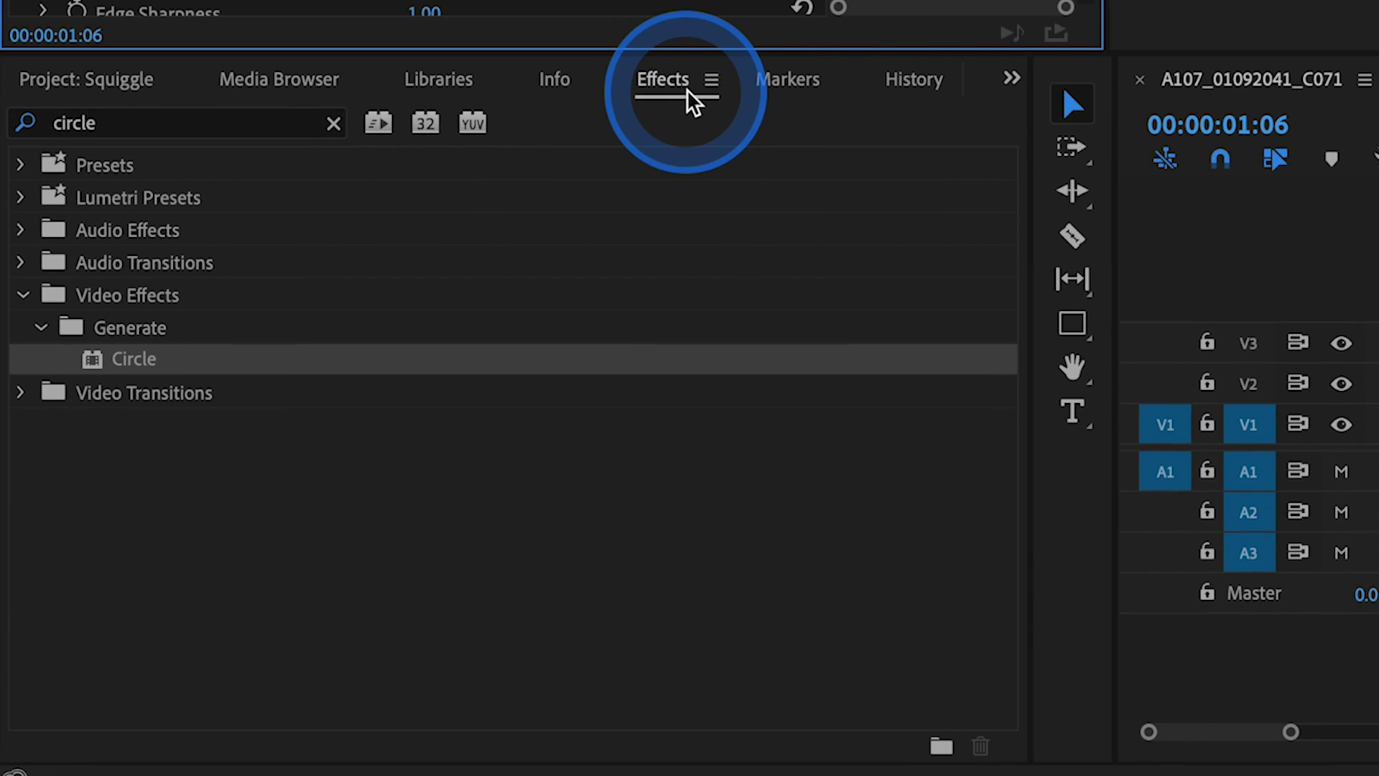
Step: Apply a second Circle effect to the graphic clip, go to 00:00:00:16, and set the new circle's blending mode to Stencil Alpha
{"action": "left_click_drag", "start_coordinate": [92, 359], "coordinate": [1378, 385]}
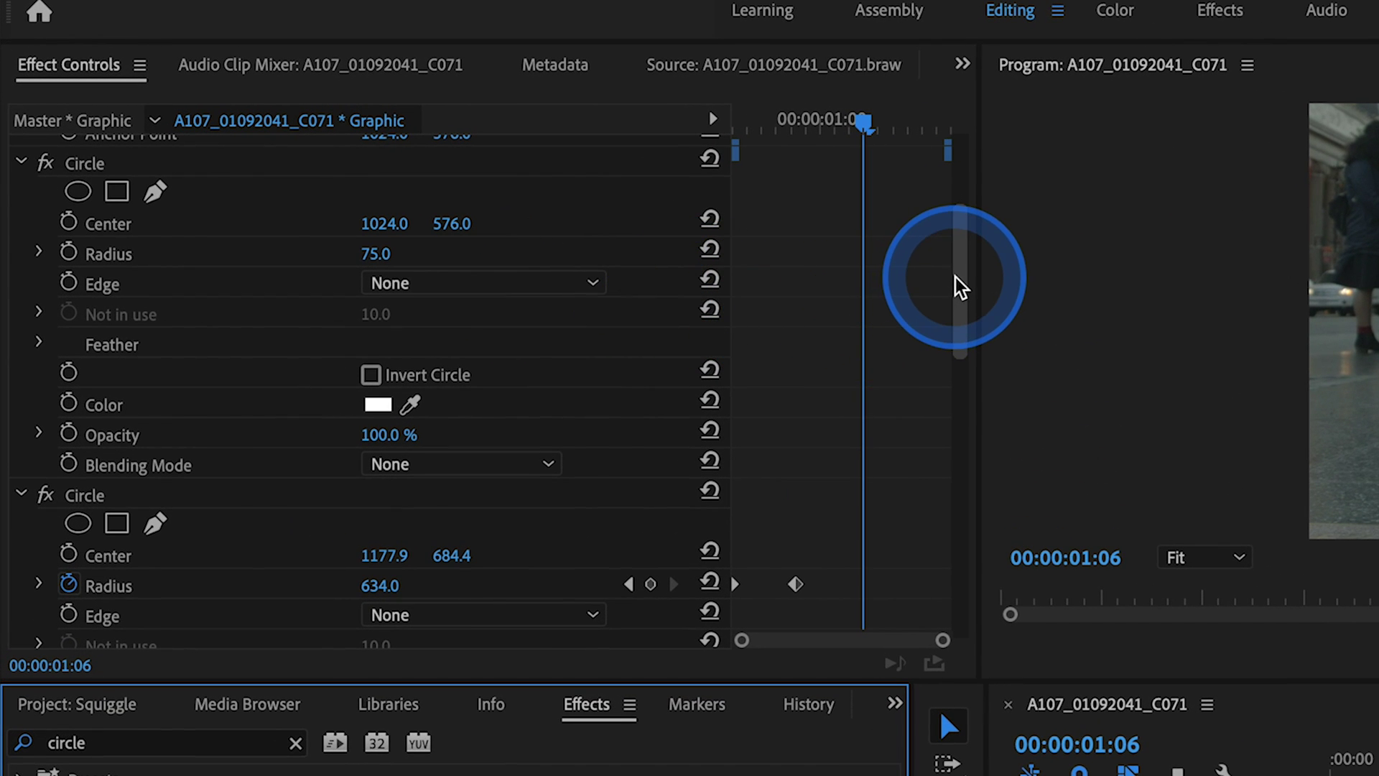
{"action": "left_click_drag", "start_coordinate": [960, 286], "coordinate": [960, 329]}
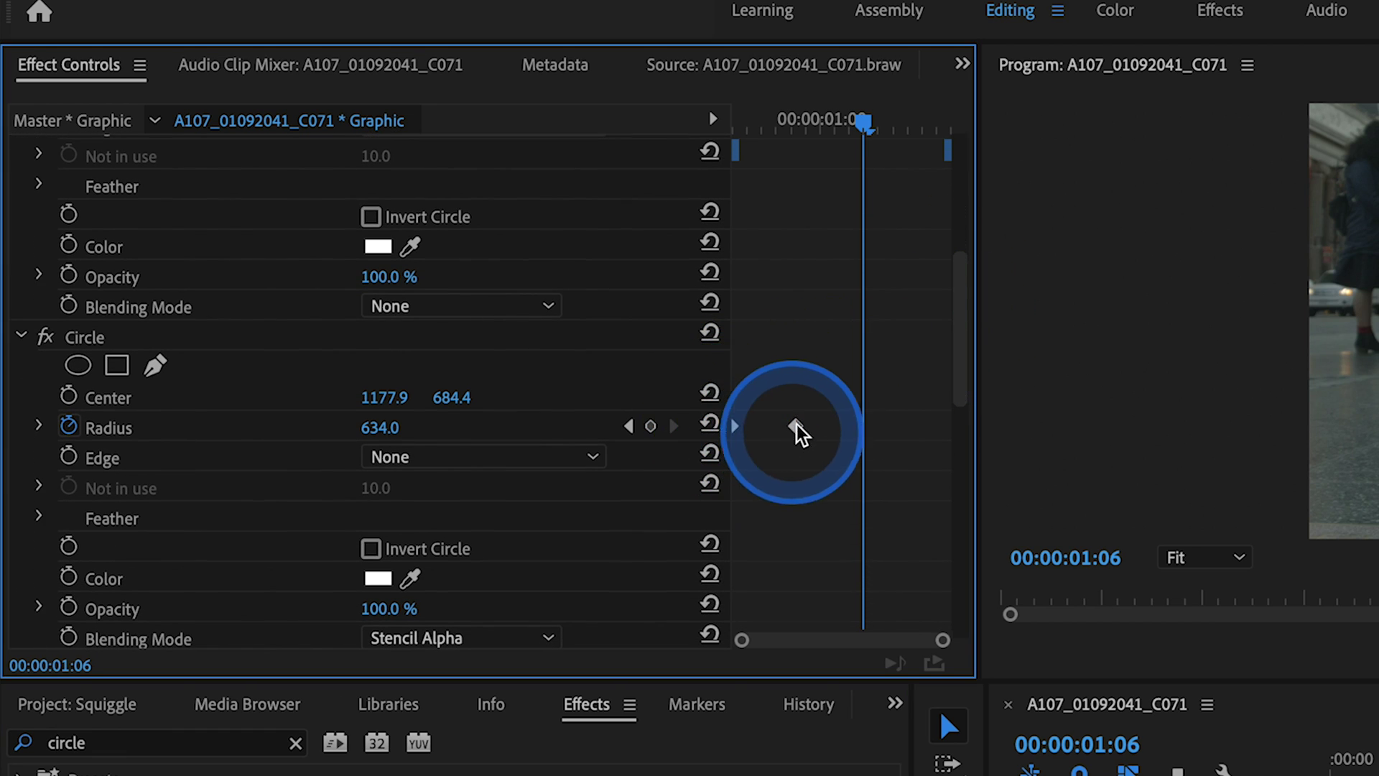
{"action": "left_click_drag", "start_coordinate": [960, 351], "coordinate": [958, 303]}
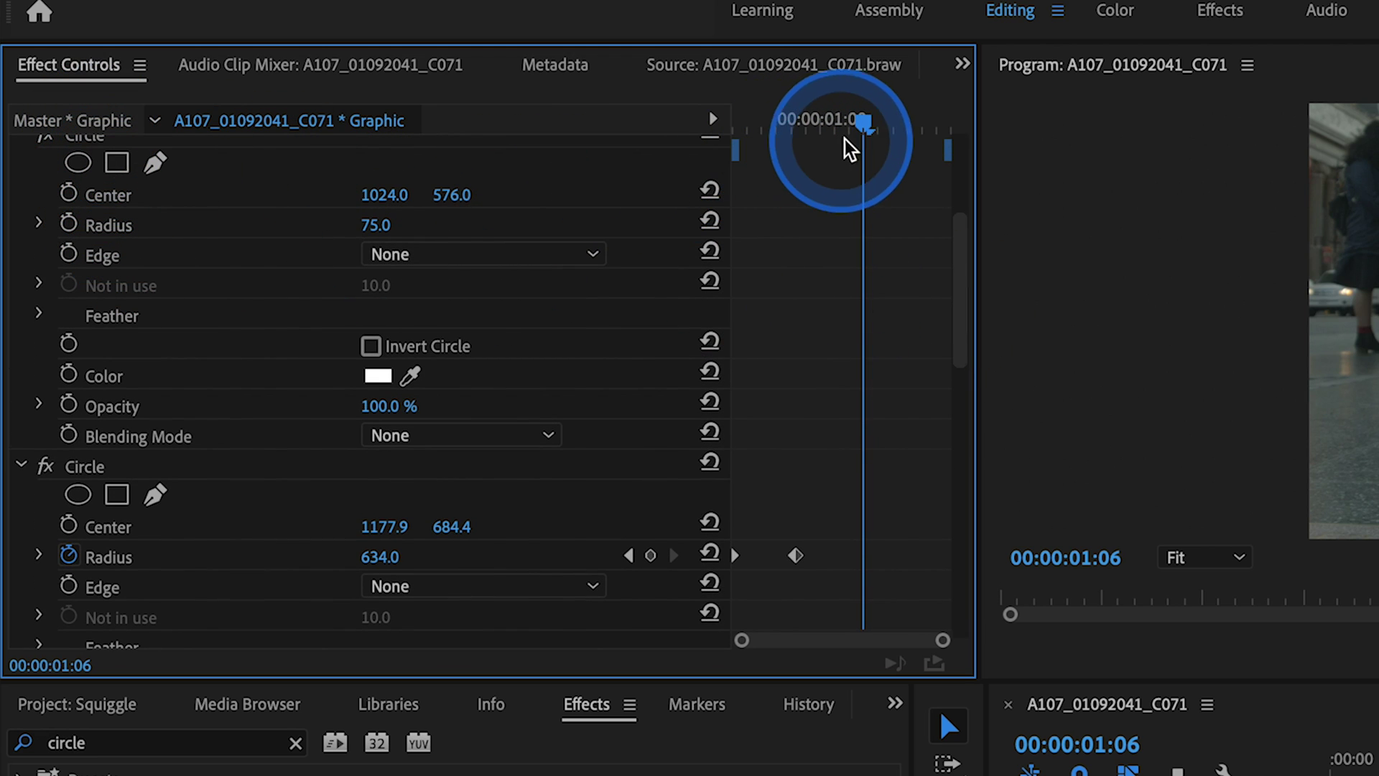
{"action": "left_click_drag", "start_coordinate": [865, 123], "coordinate": [763, 509]}
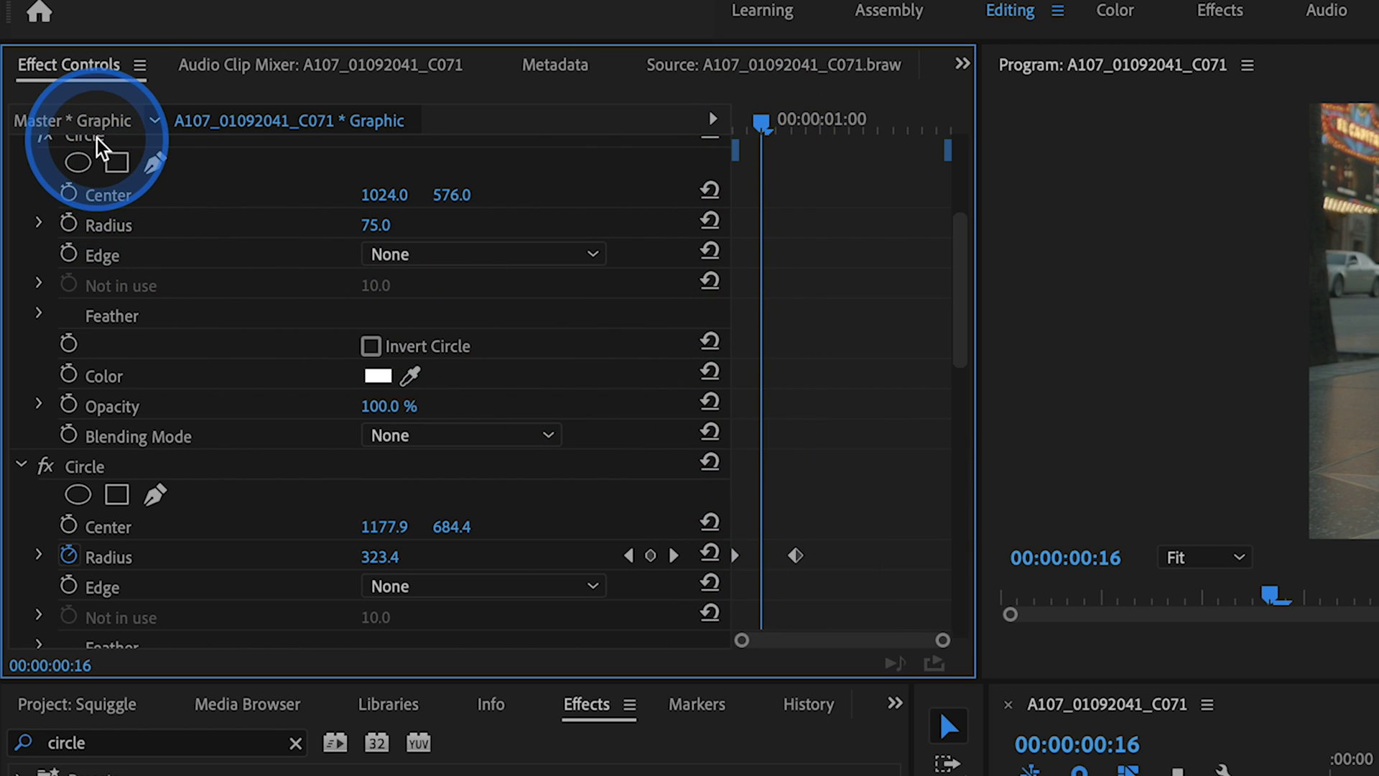
{"action": "left_click", "coordinate": [460, 437]}
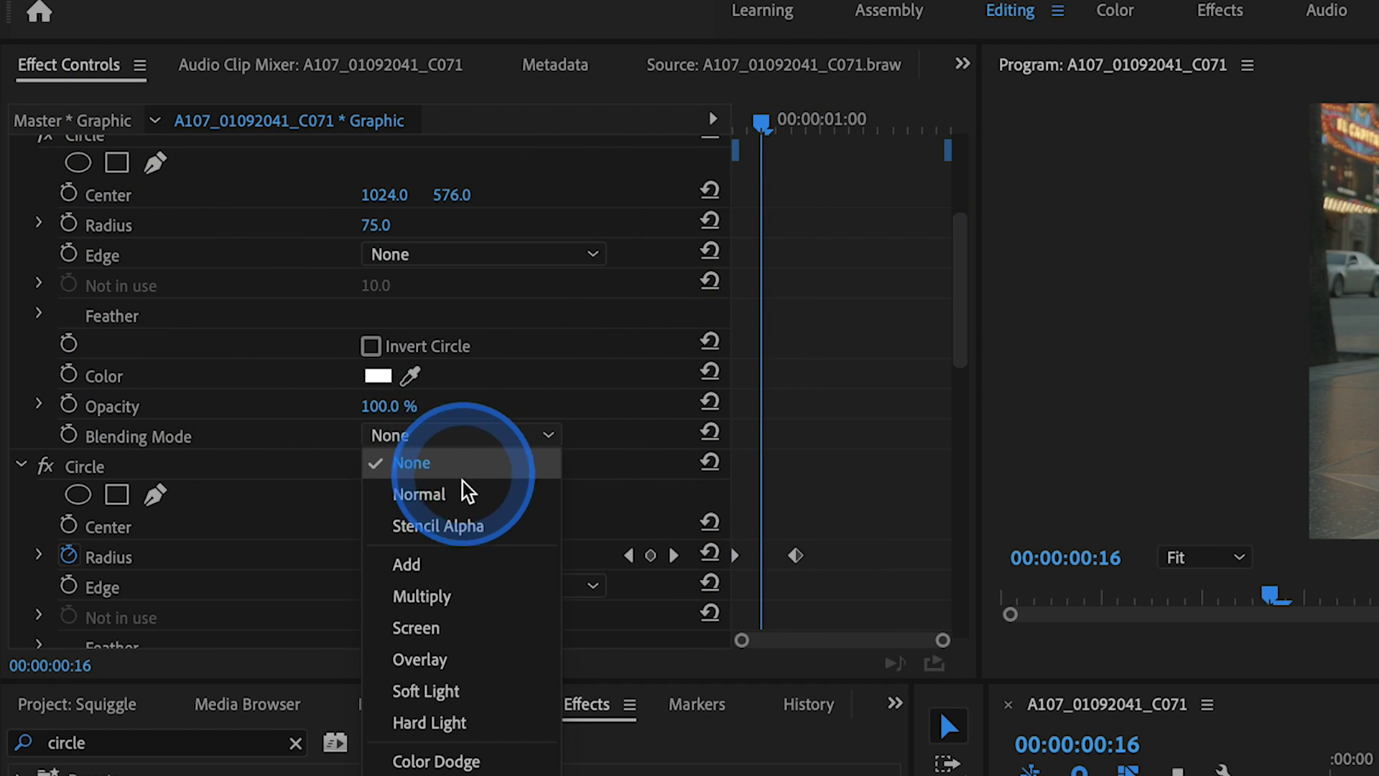
{"action": "left_click", "coordinate": [454, 527]}
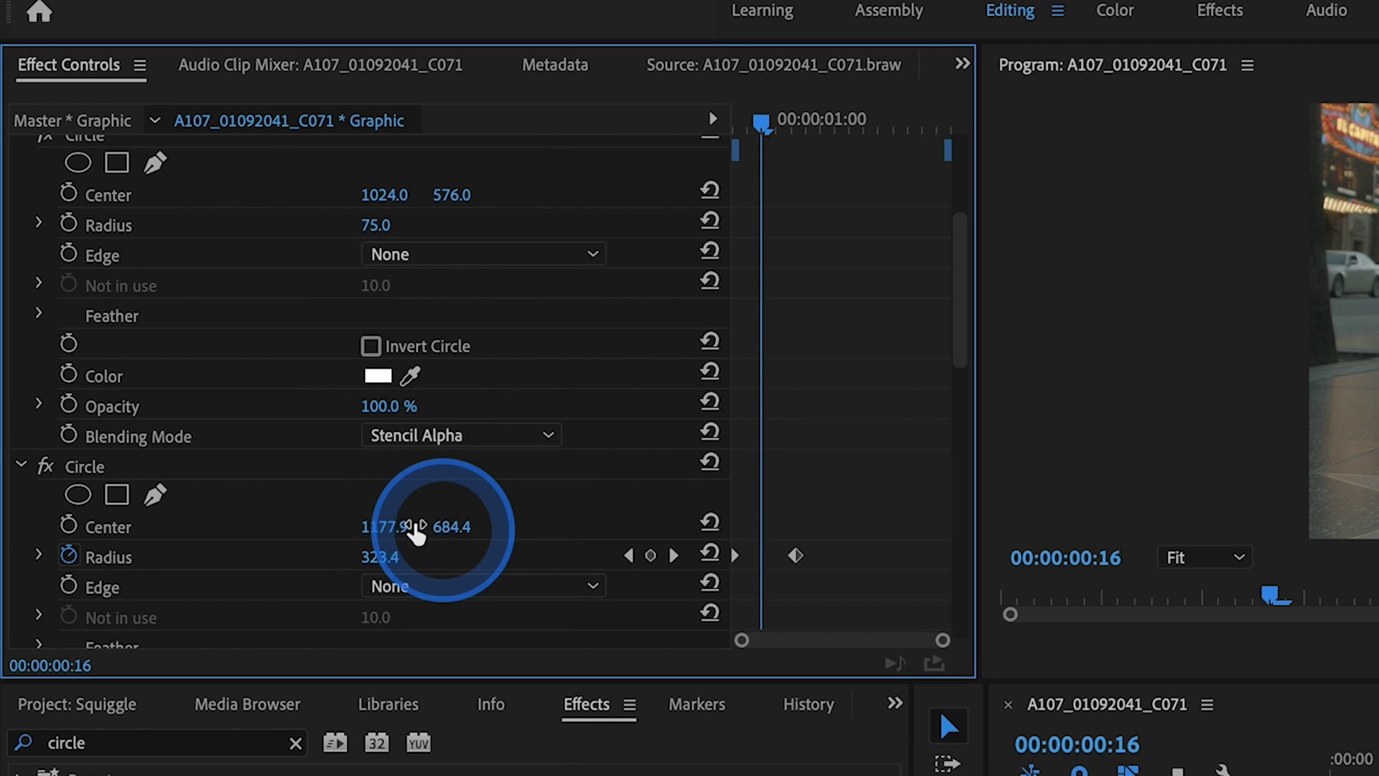
Step: Invert the second Circle effect and move its center to 1128.5, 680.6, where the squiggle lines converge
{"action": "left_click", "coordinate": [371, 347]}
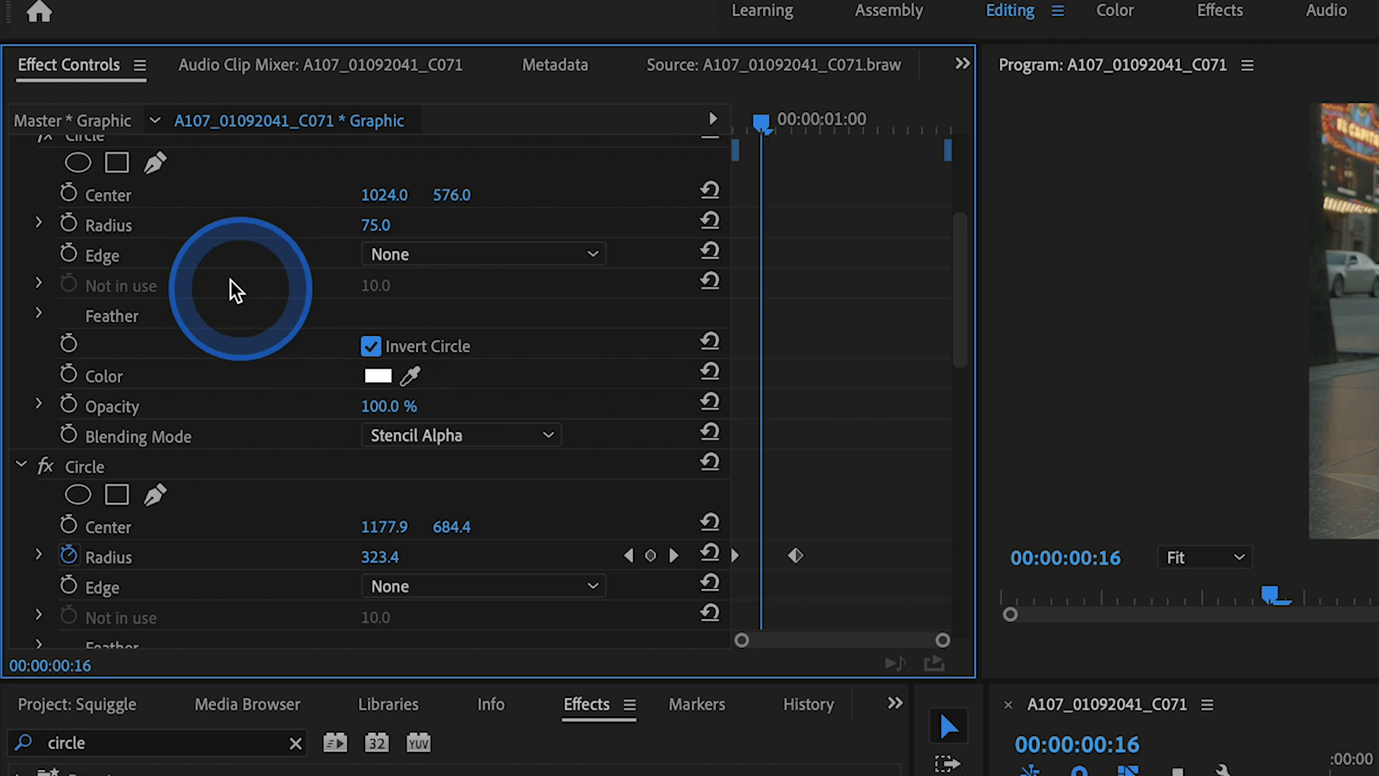
{"action": "left_click", "coordinate": [137, 194]}
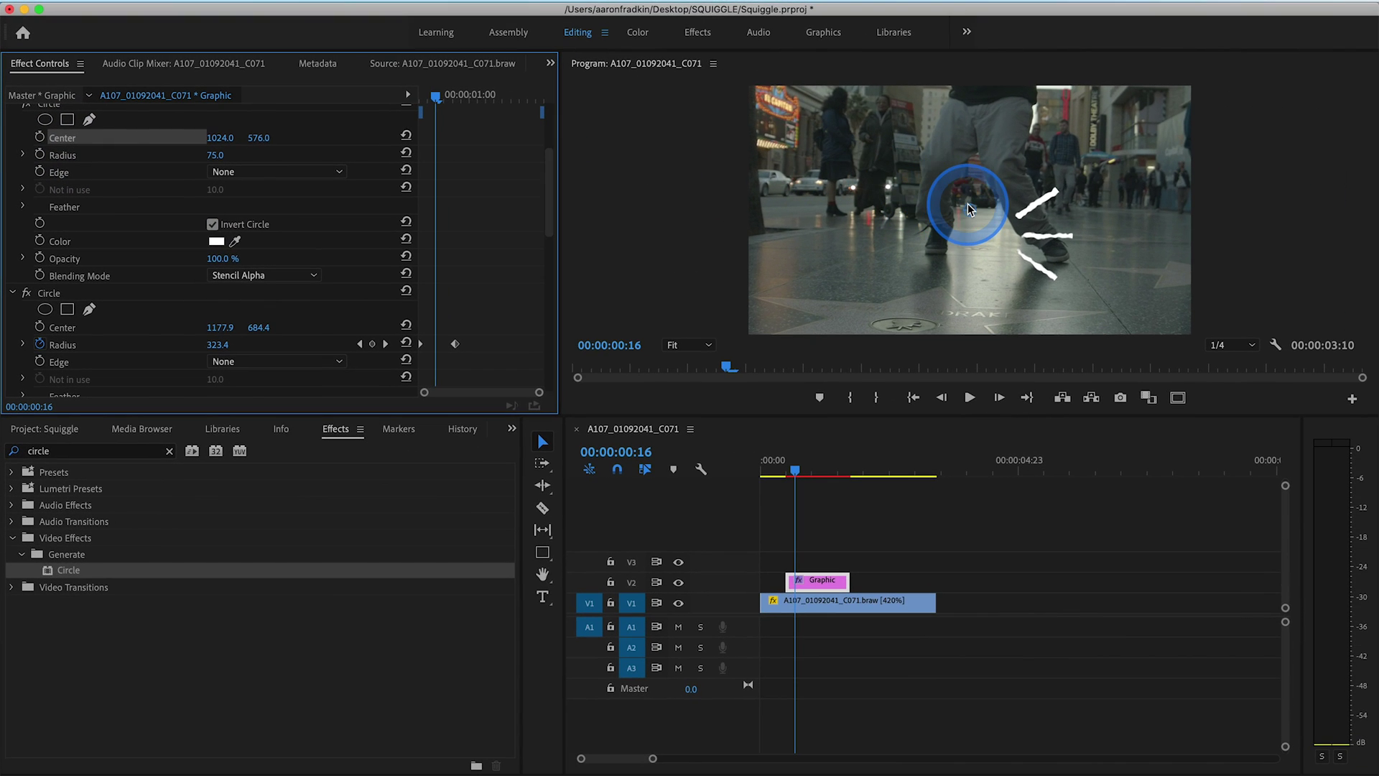
{"action": "left_click_drag", "start_coordinate": [1212, 246], "coordinate": [1222, 266]}
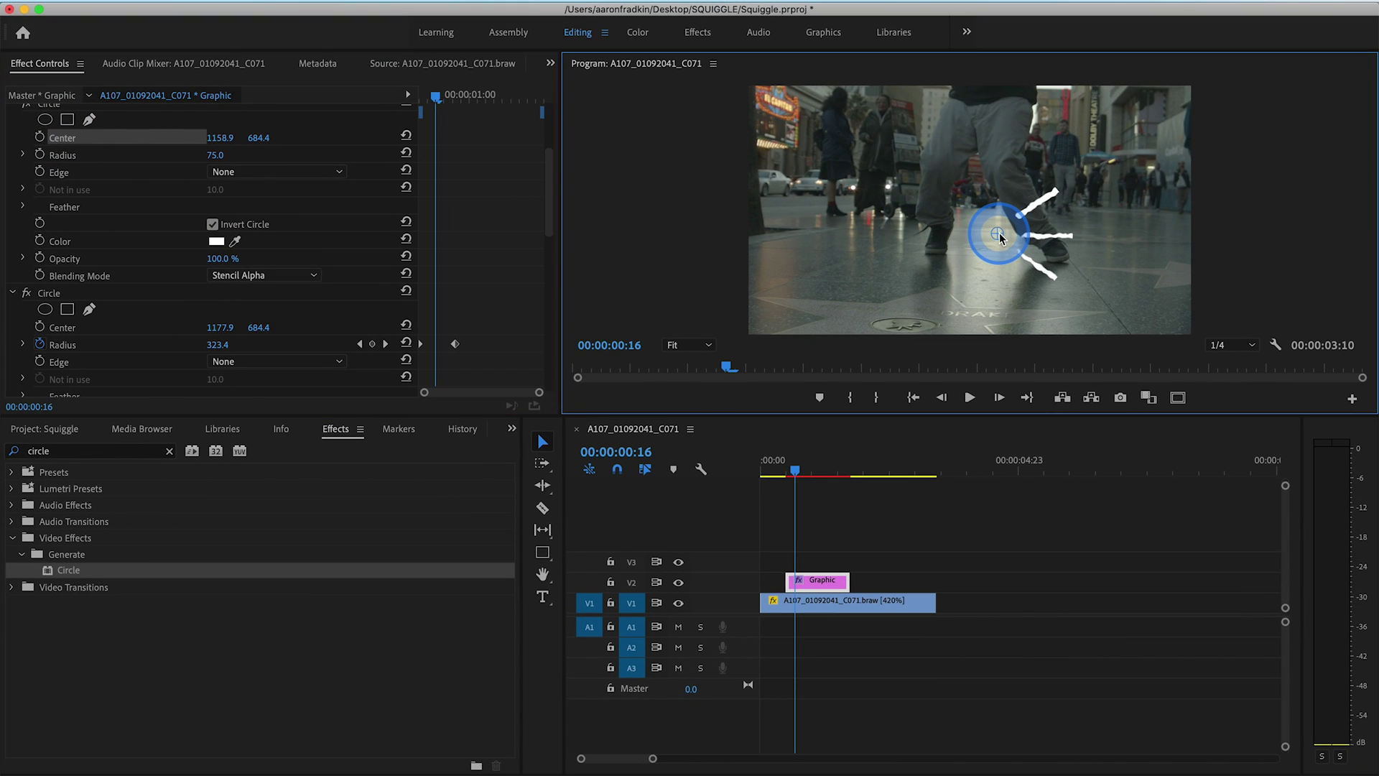
{"action": "left_click_drag", "start_coordinate": [994, 237], "coordinate": [994, 237]}
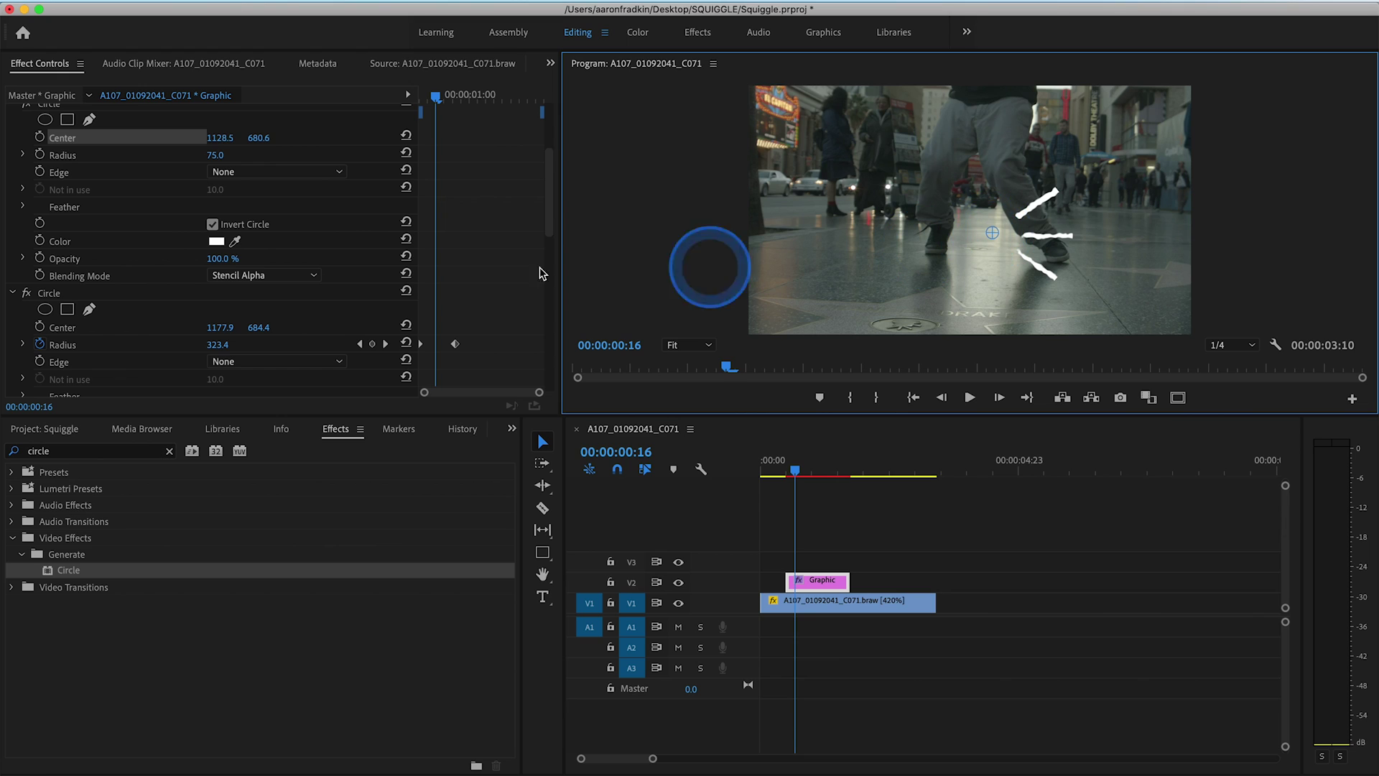
Step: Keyframe the inverted circle's radius from 75 at 00:00:00:16 to 624 at 00:00:01:04 and play back the animation
{"action": "left_click", "coordinate": [40, 155]}
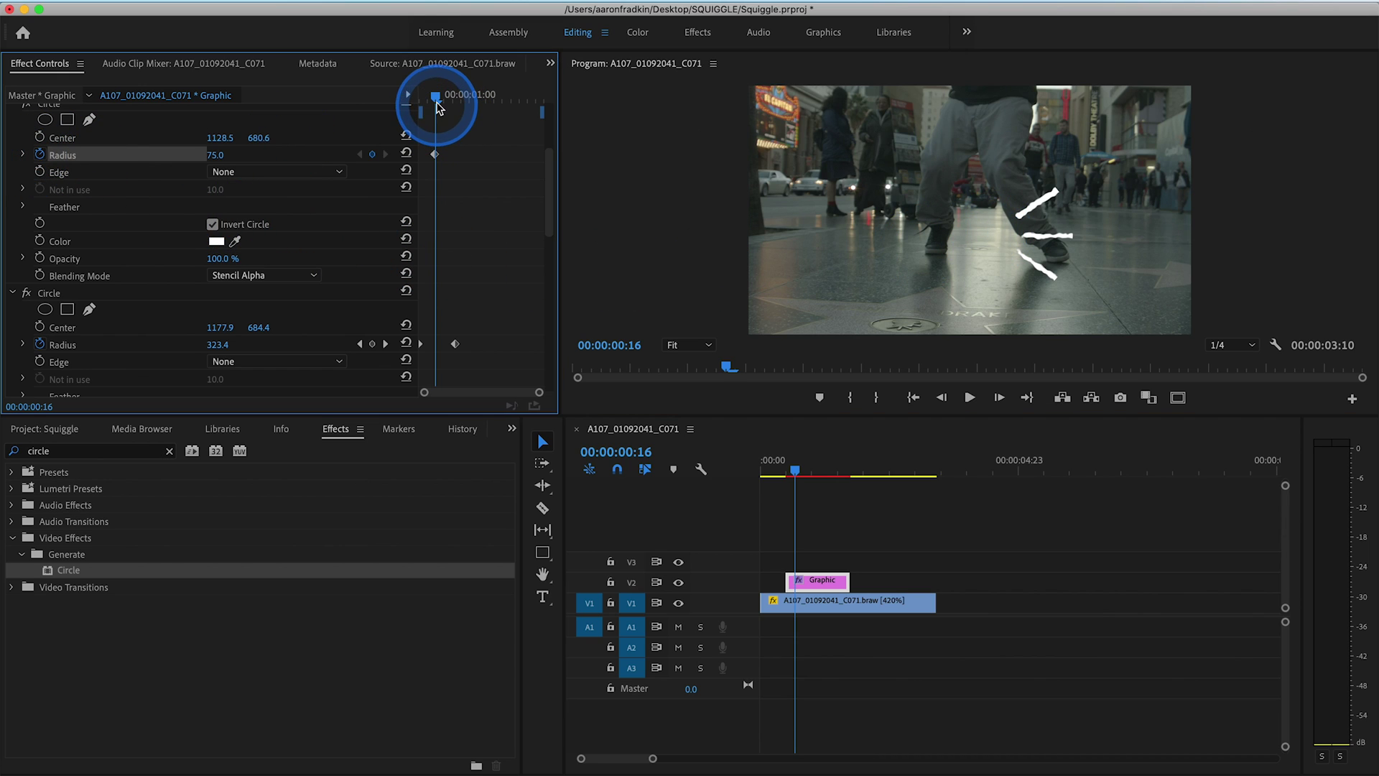
{"action": "left_click_drag", "start_coordinate": [437, 99], "coordinate": [487, 100]}
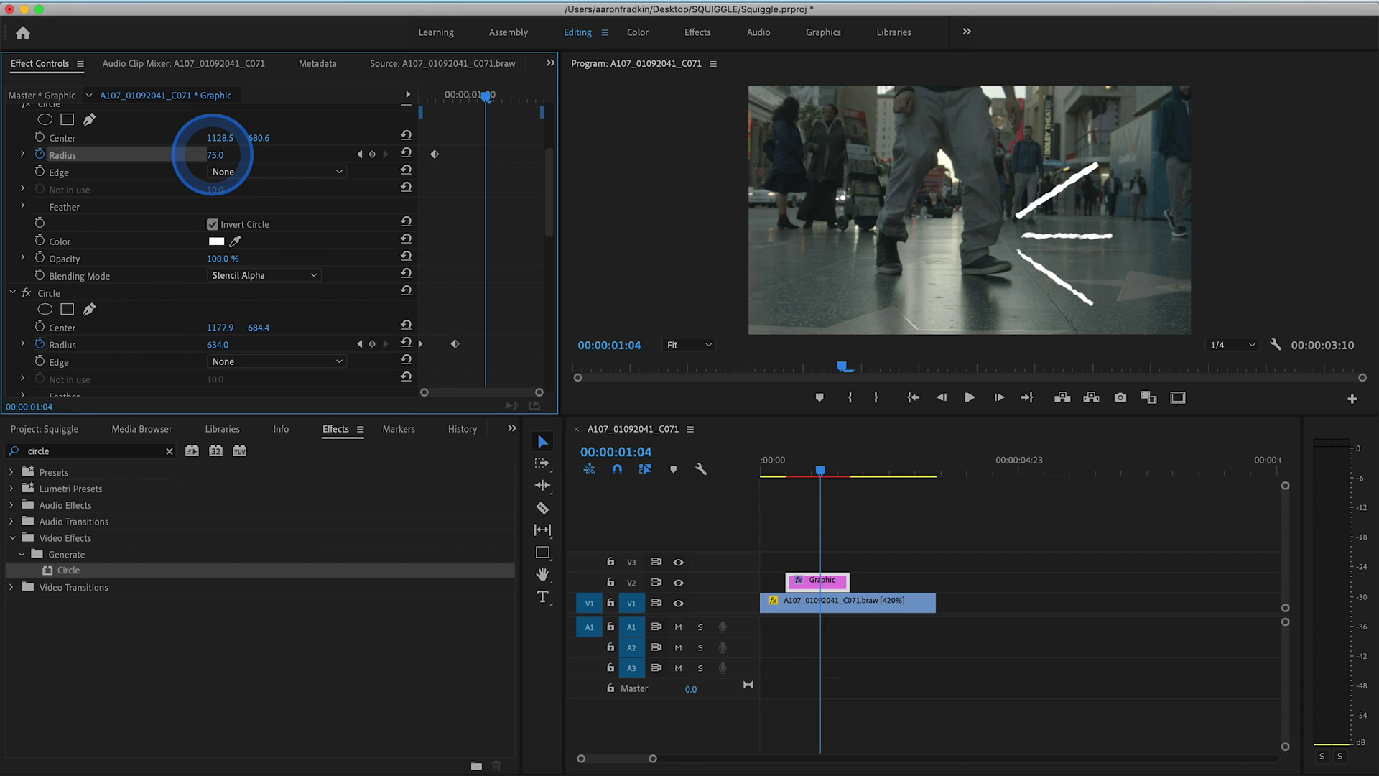
{"action": "left_click_drag", "start_coordinate": [212, 155], "coordinate": [213, 154]}
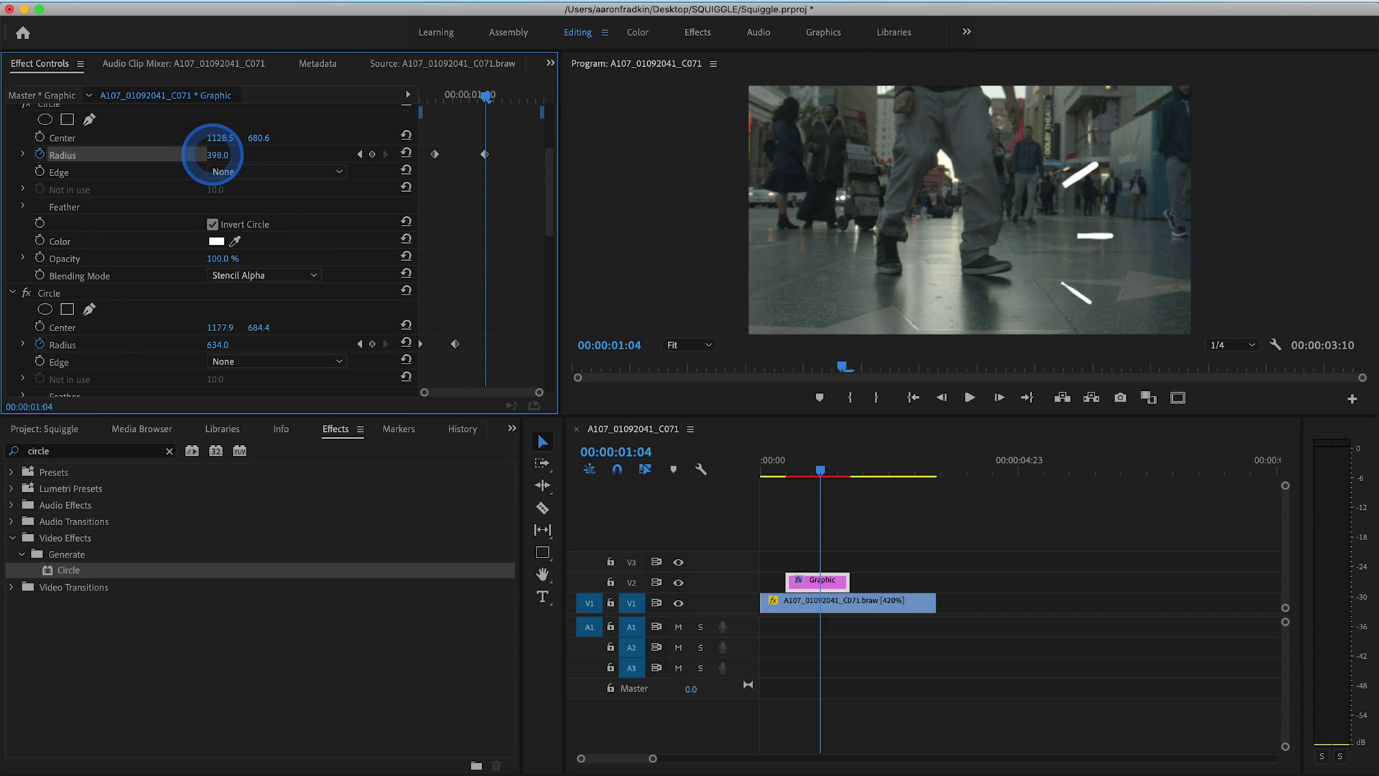
{"action": "left_click_drag", "start_coordinate": [213, 154], "coordinate": [228, 154]}
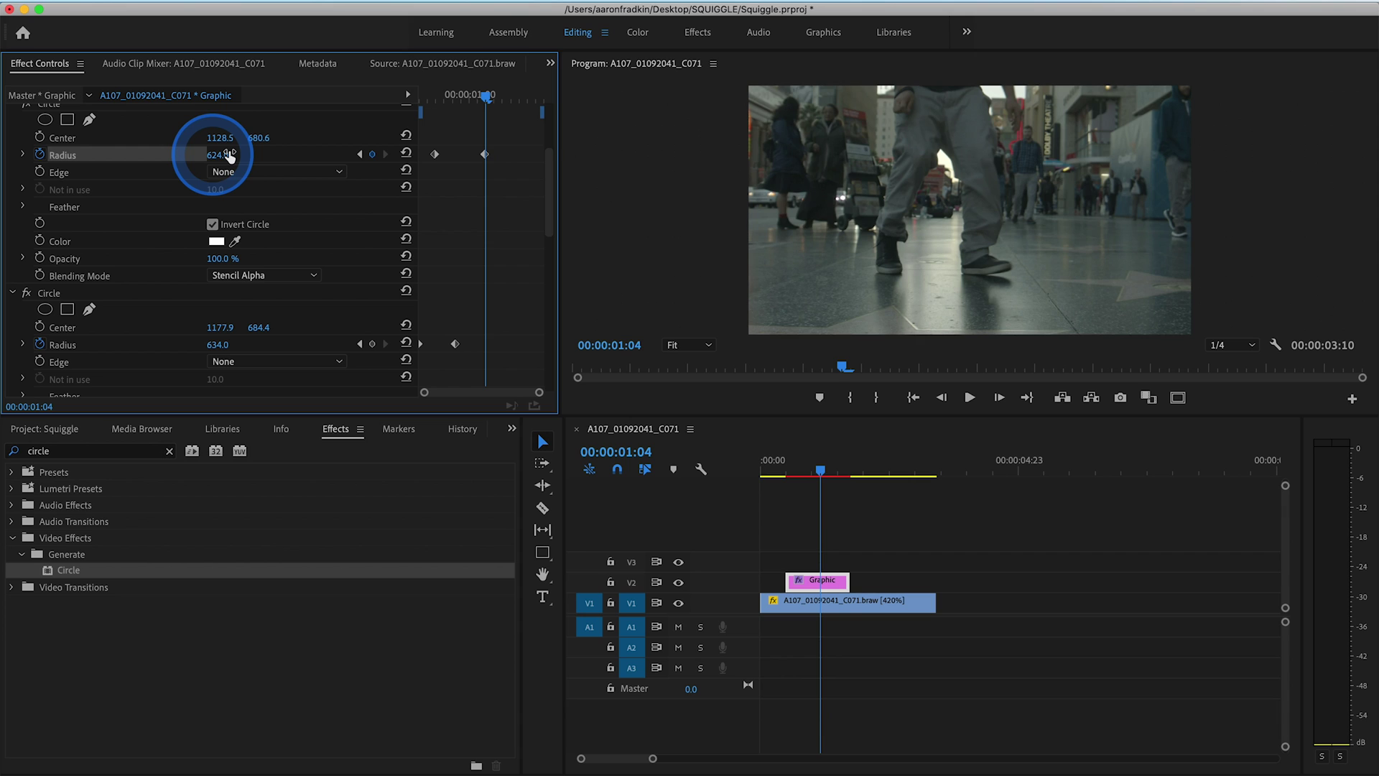
{"action": "left_click_drag", "start_coordinate": [441, 94], "coordinate": [333, 99]}
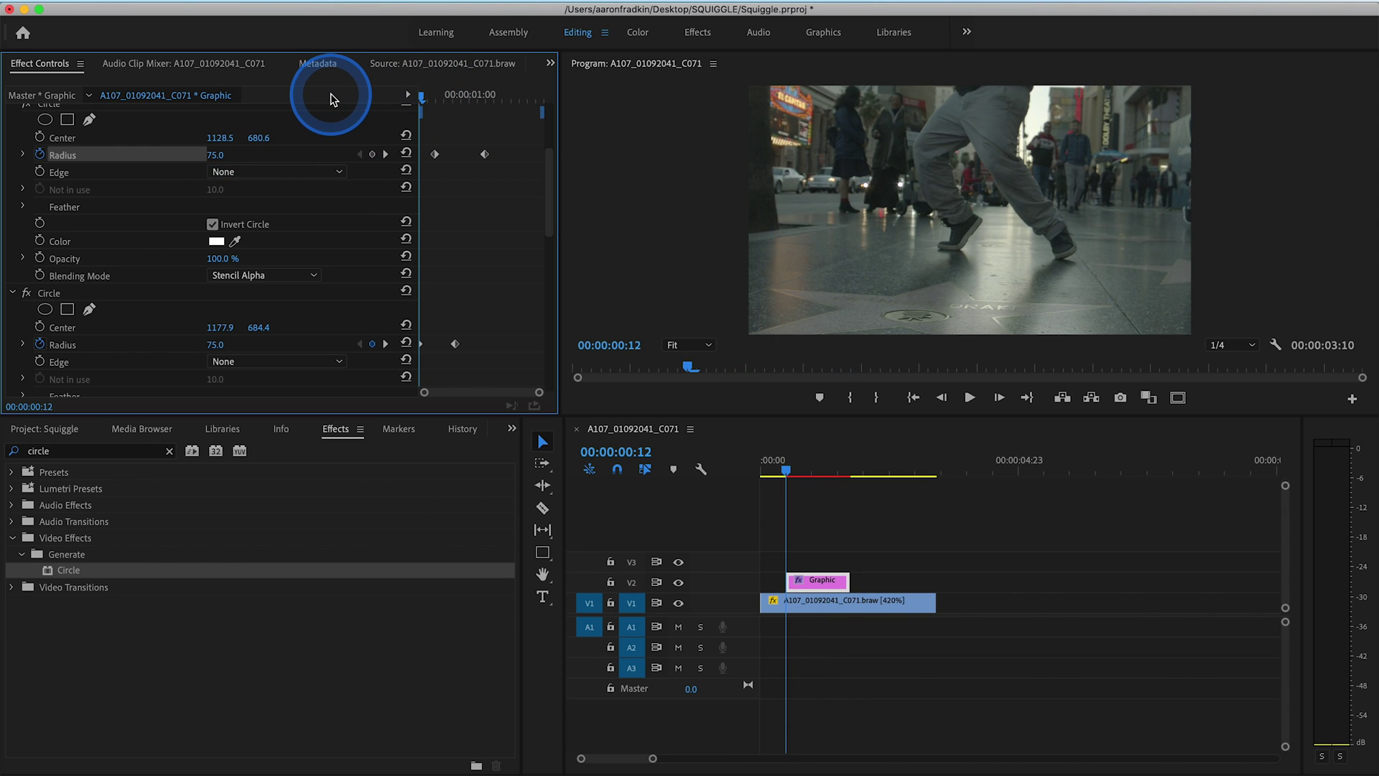
{"action": "key", "text": "space"}
{"action": "key", "text": "space"}
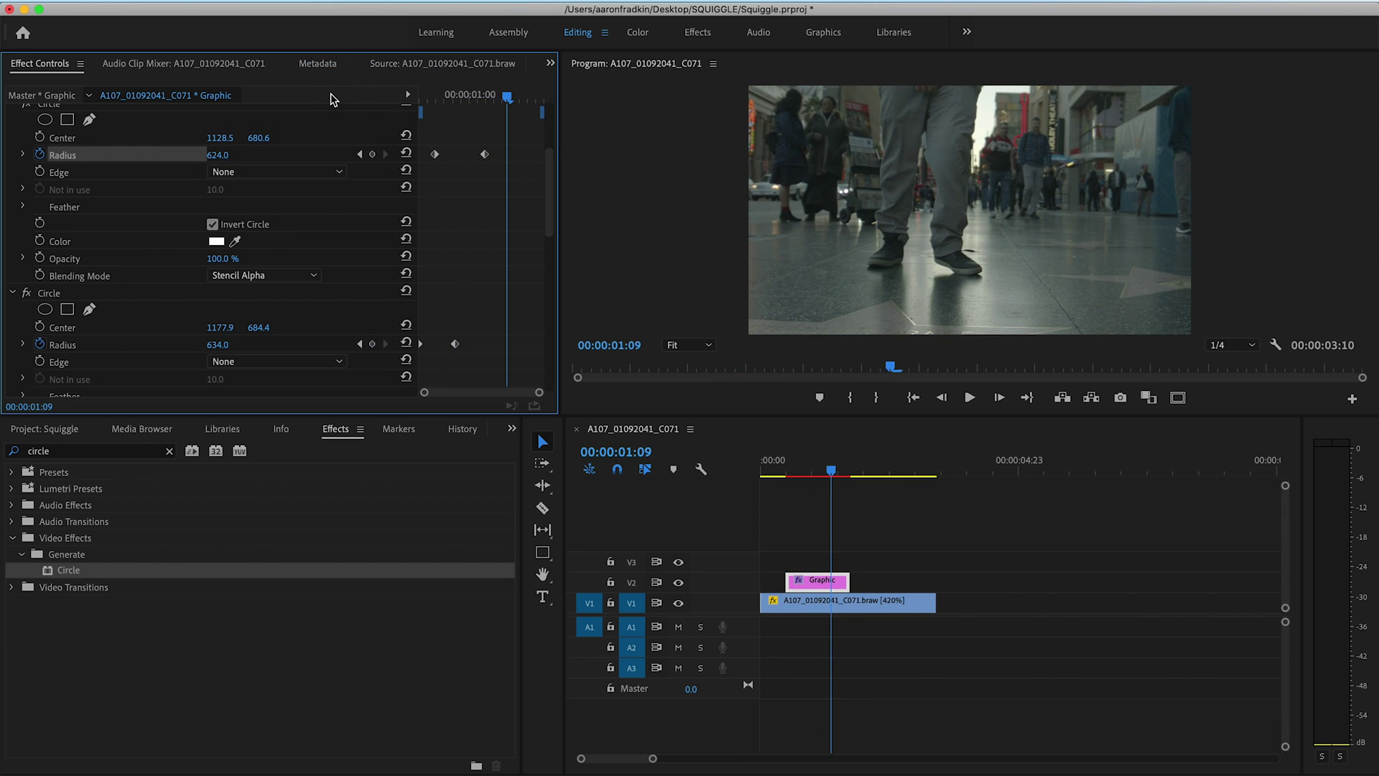
{"action": "left_click_drag", "start_coordinate": [454, 97], "coordinate": [333, 102]}
{"action": "key", "text": "space"}
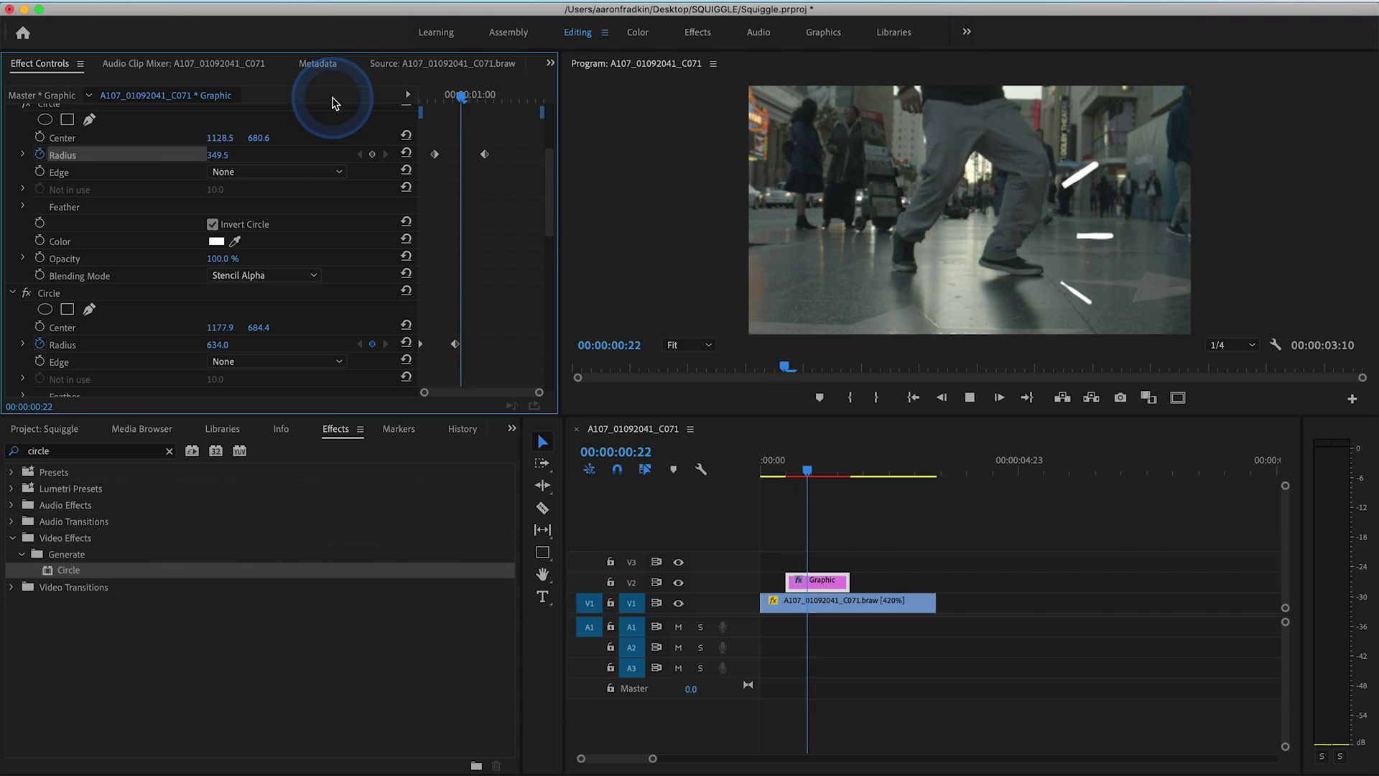
{"action": "key", "text": "space"}
Step: Move the ending radius keyframes of both circles earlier to speed up the animation, and review the result
{"action": "left_click_drag", "start_coordinate": [485, 155], "coordinate": [473, 154]}
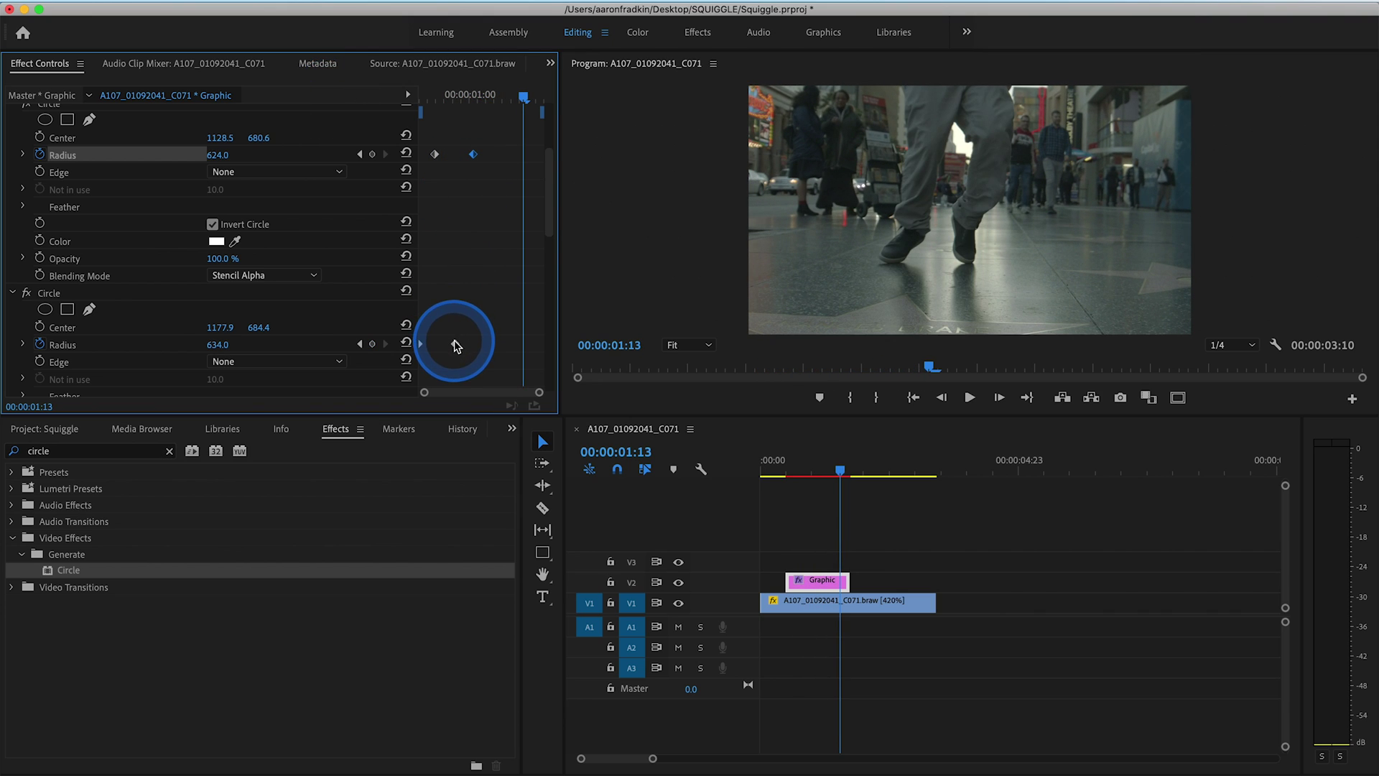
{"action": "left_click_drag", "start_coordinate": [457, 345], "coordinate": [446, 344]}
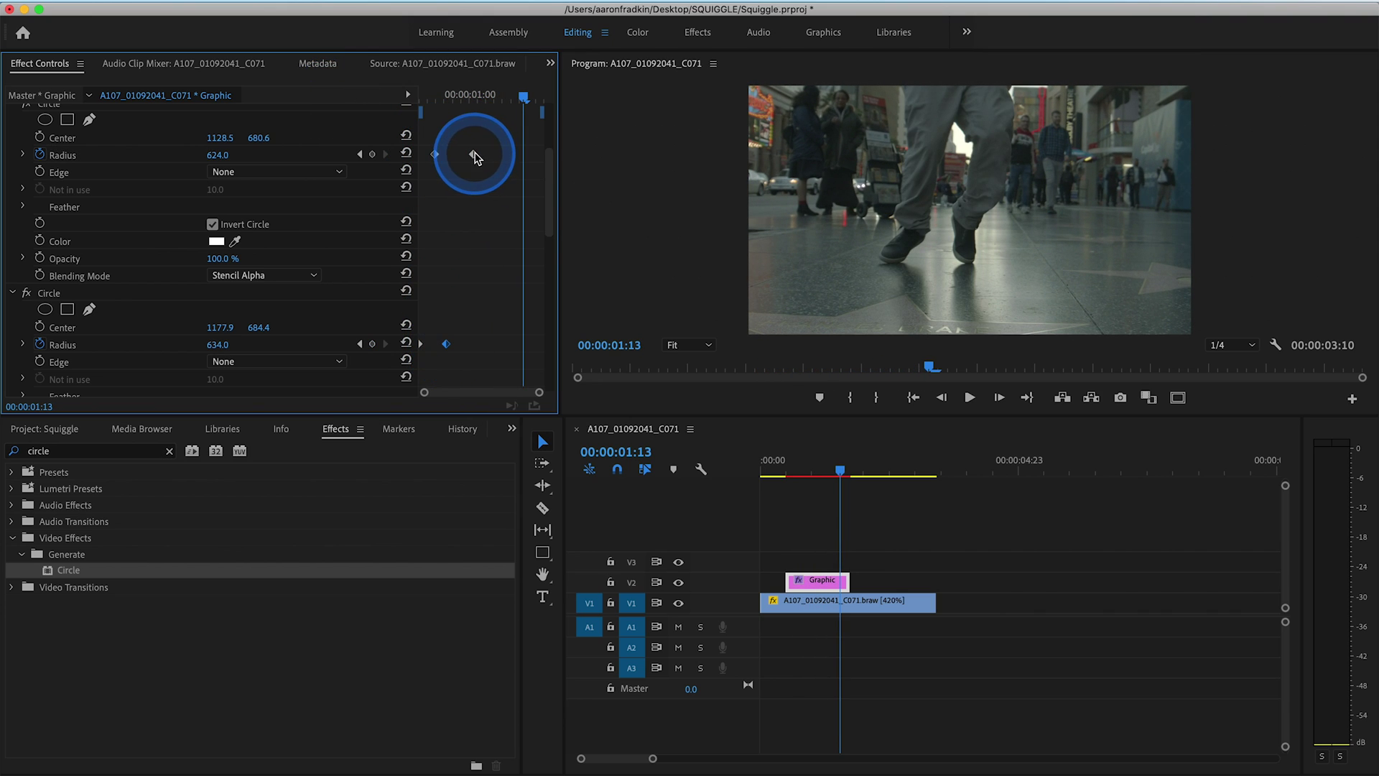
{"action": "left_click_drag", "start_coordinate": [474, 155], "coordinate": [467, 155]}
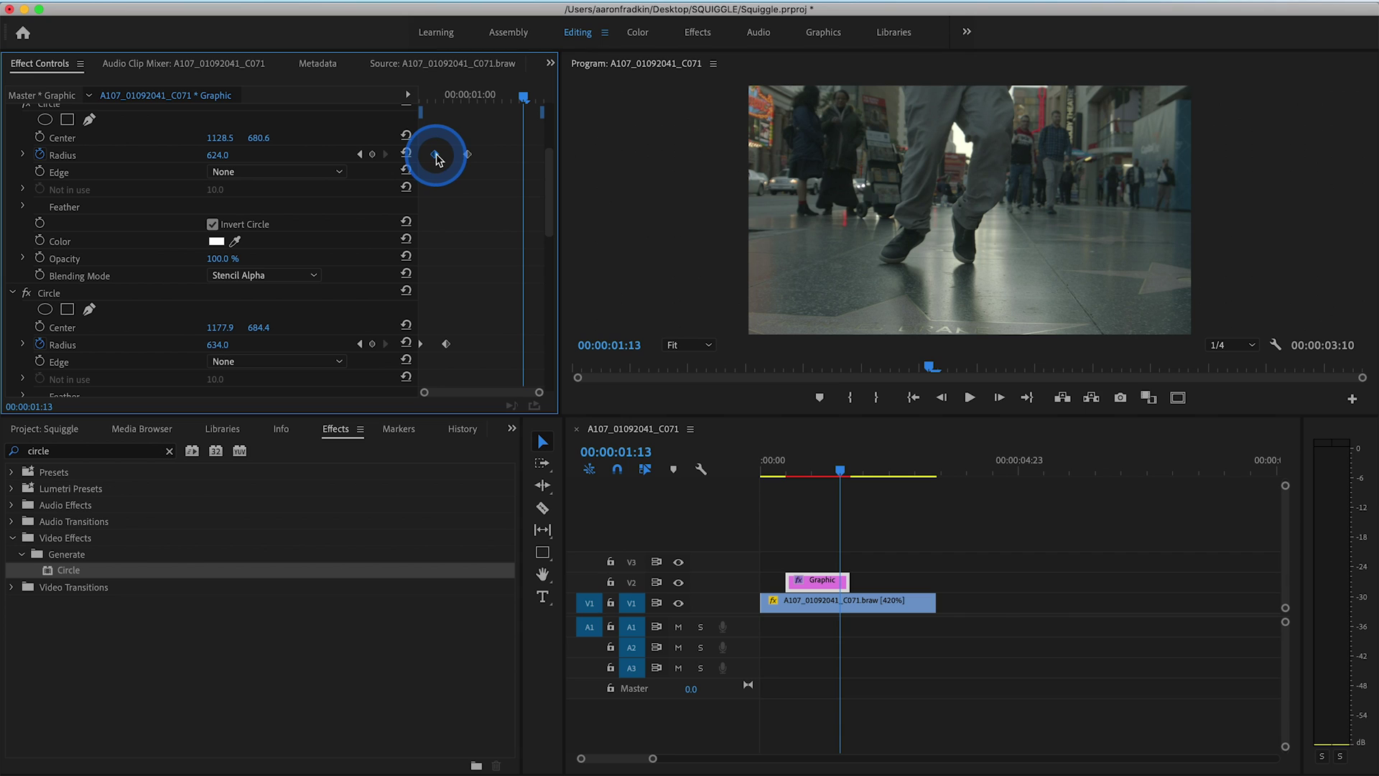
{"action": "left_click", "coordinate": [435, 155]}
{"action": "left_click_drag", "start_coordinate": [446, 94], "coordinate": [338, 100]}
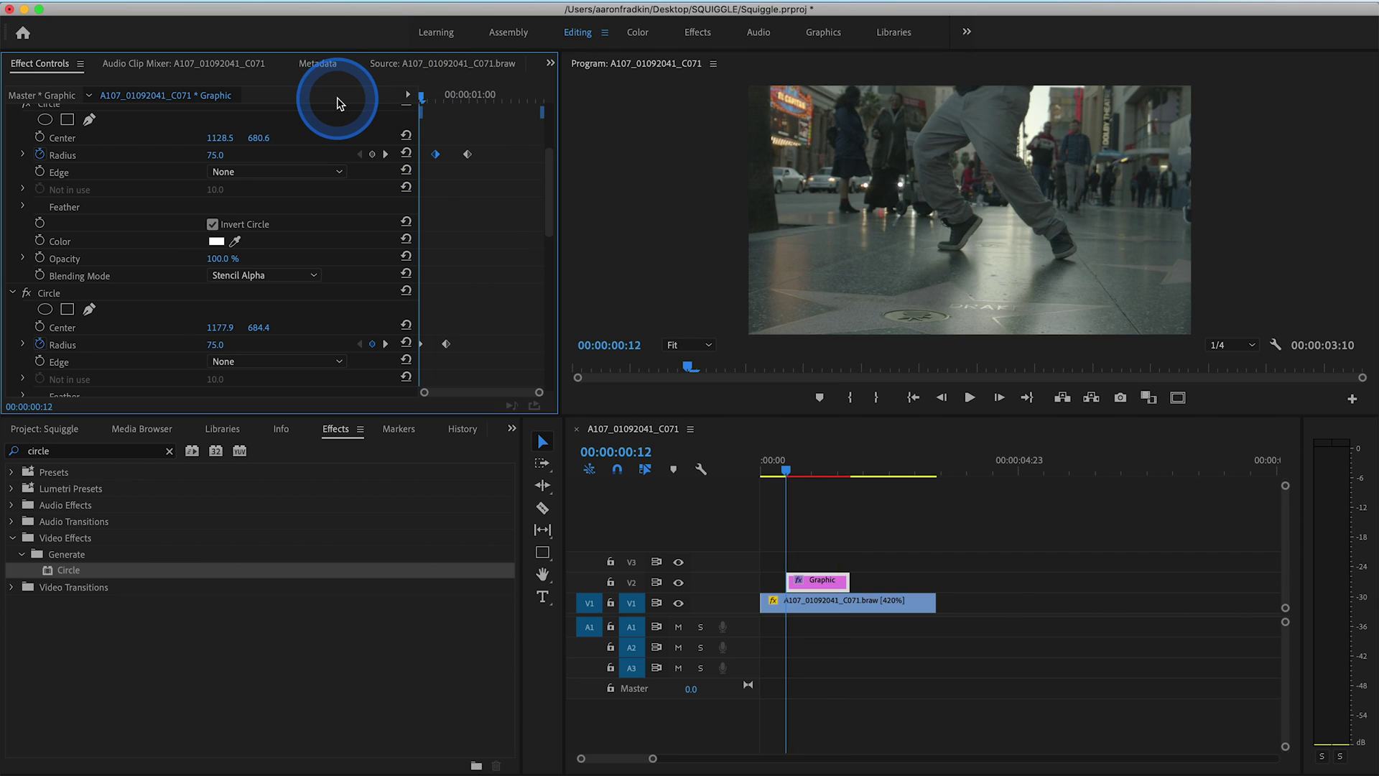
{"action": "key", "text": "space"}
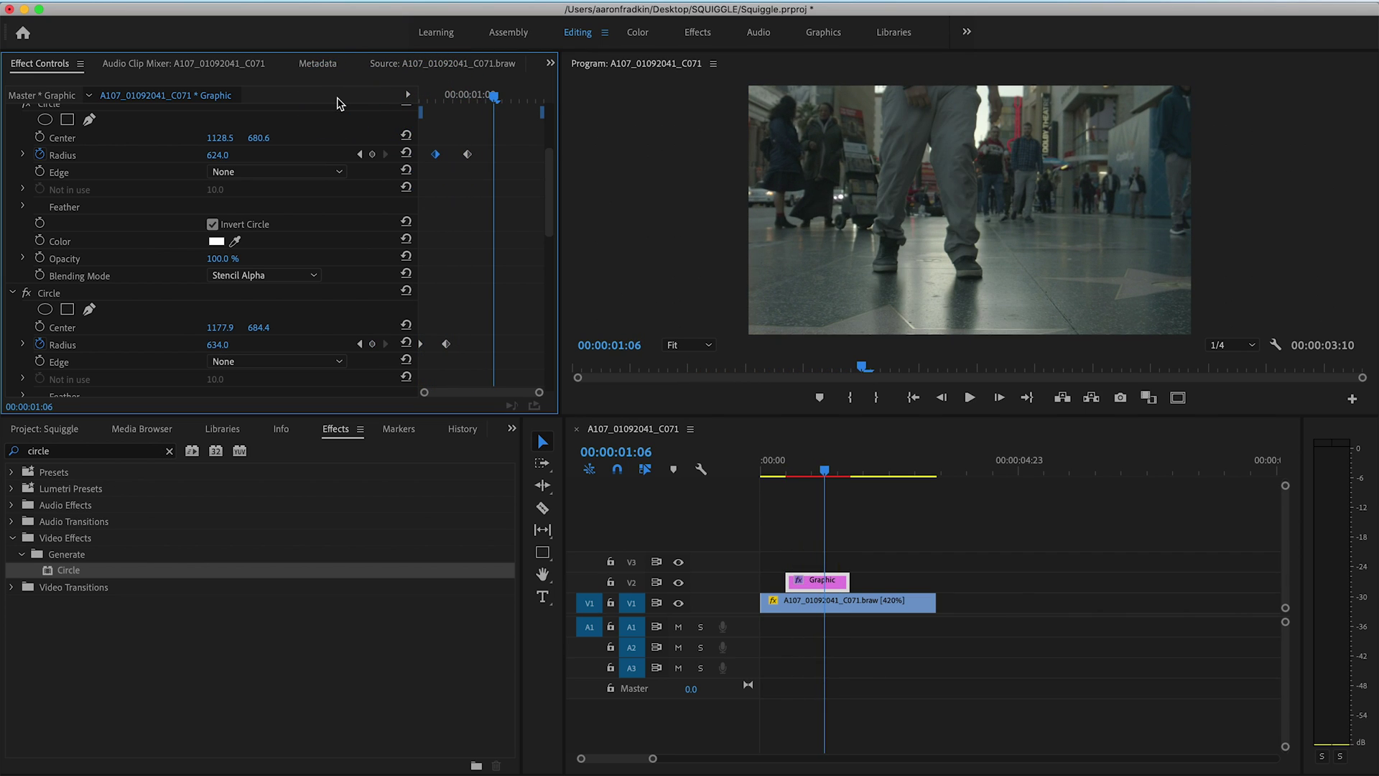
{"action": "left_click", "coordinate": [789, 470]}
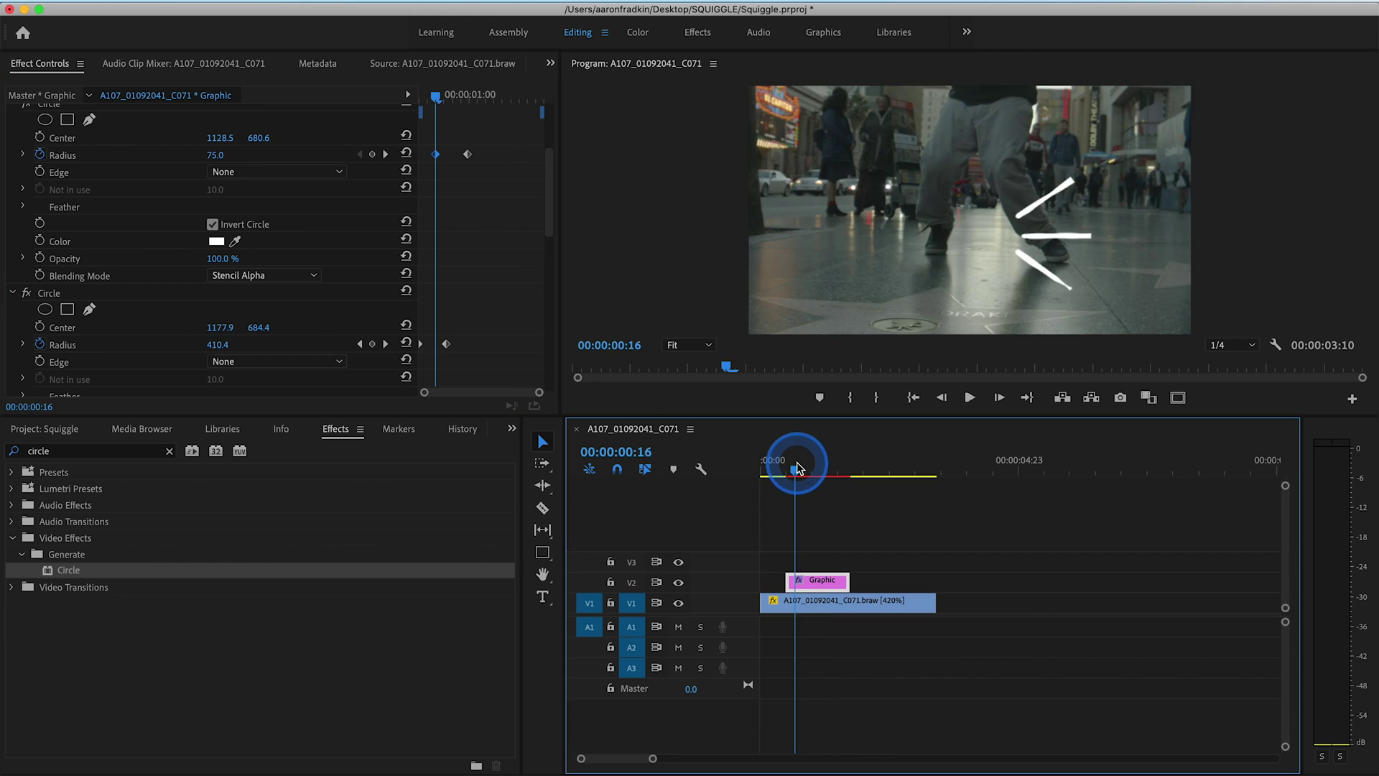
{"action": "left_click_drag", "start_coordinate": [790, 471], "coordinate": [798, 471]}
Step: Nest the graphic clip into a sequence named squiggle
{"action": "left_click", "coordinate": [823, 583]}
{"action": "right_click", "coordinate": [823, 585]}
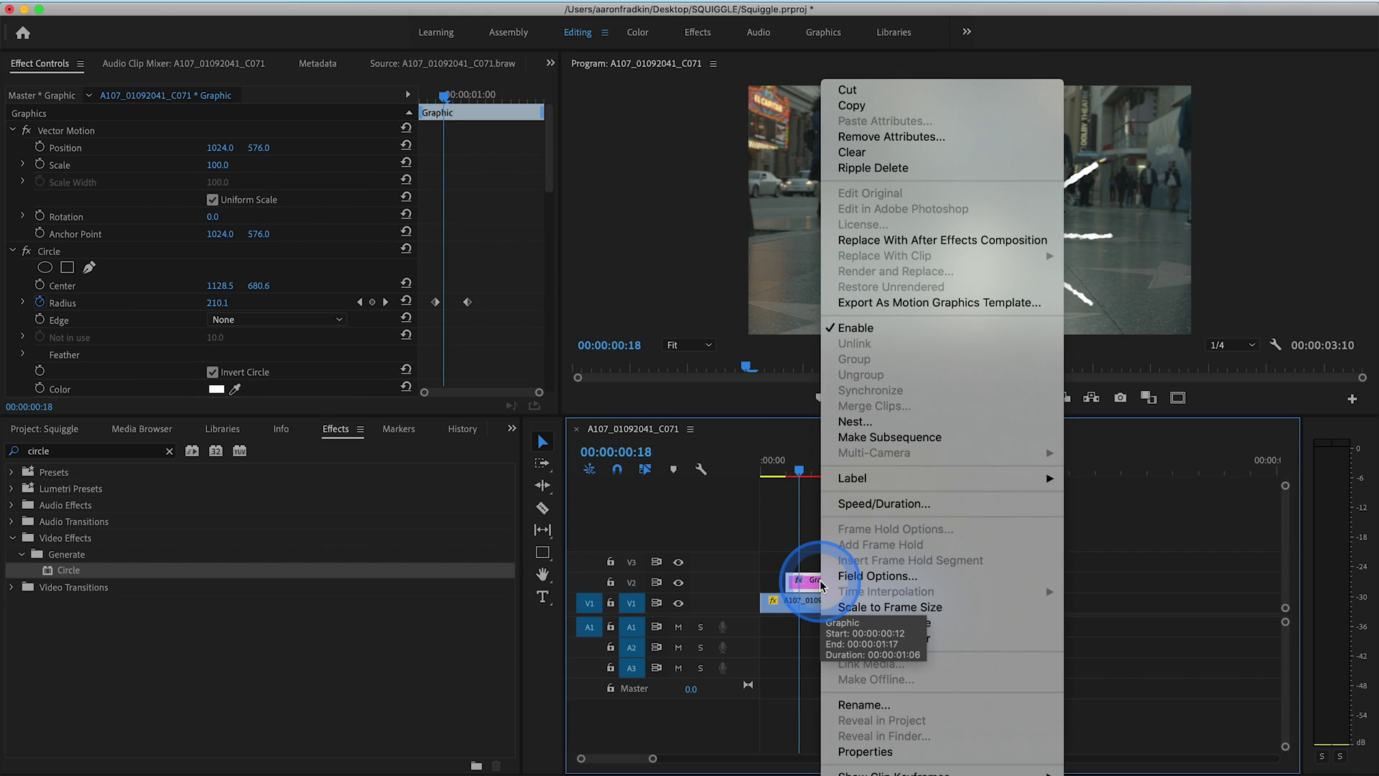
{"action": "left_click", "coordinate": [870, 422]}
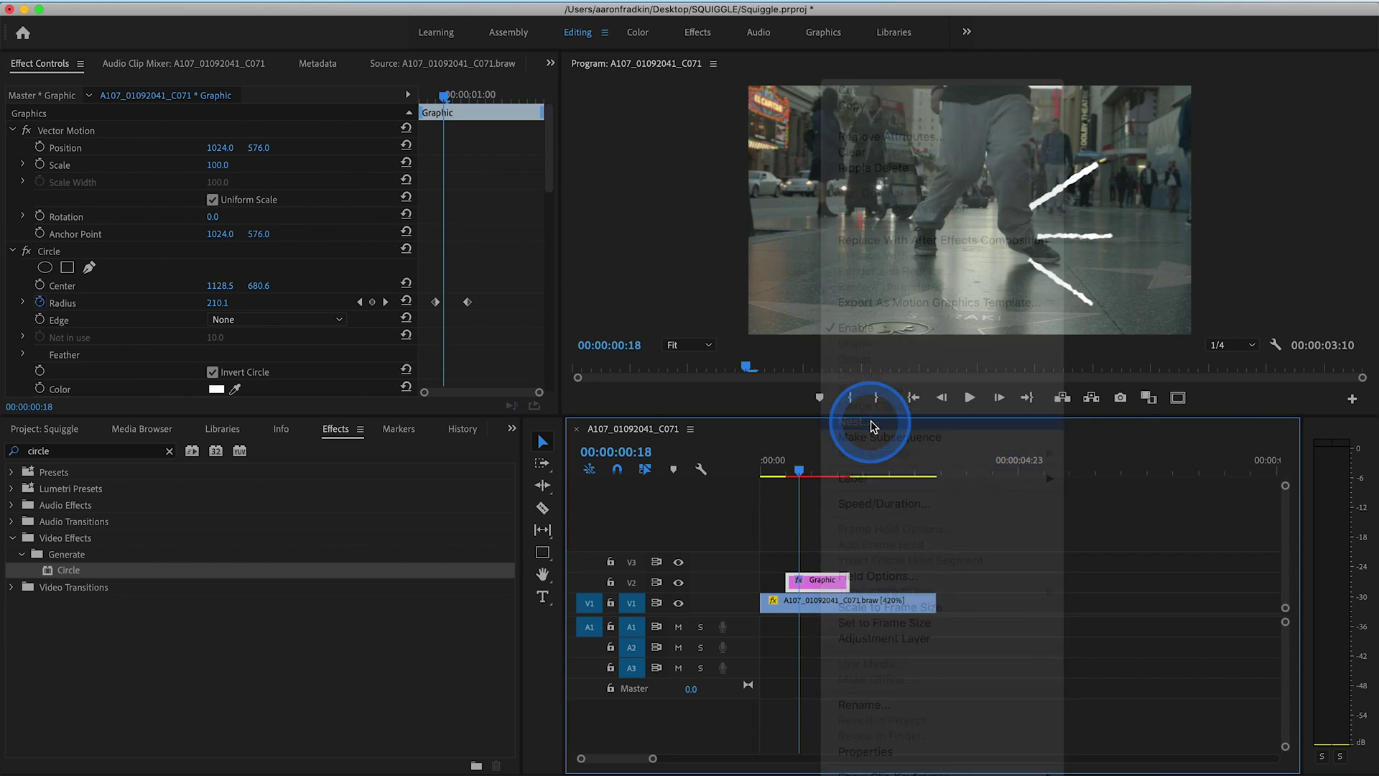
{"action": "key", "text": "BackSpace"}
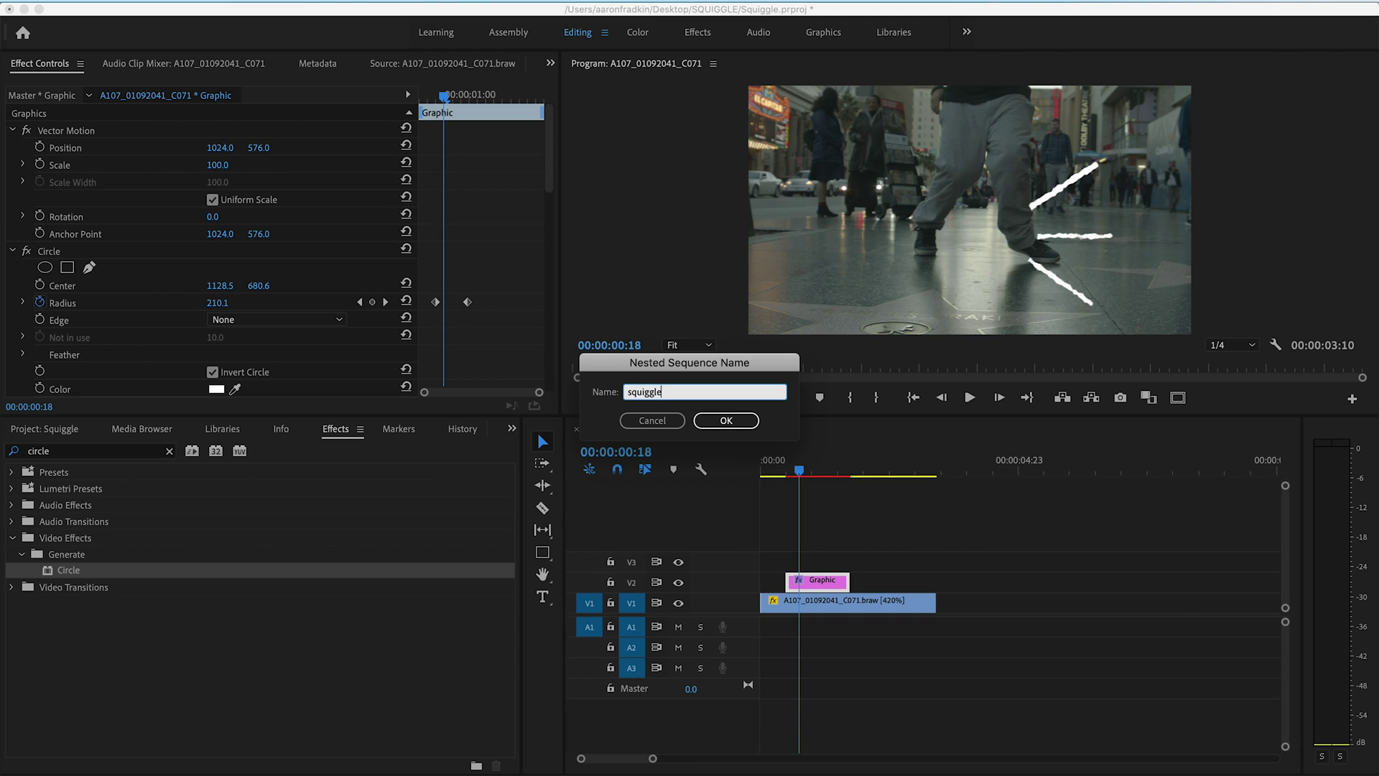
{"action": "left_click", "coordinate": [731, 415]}
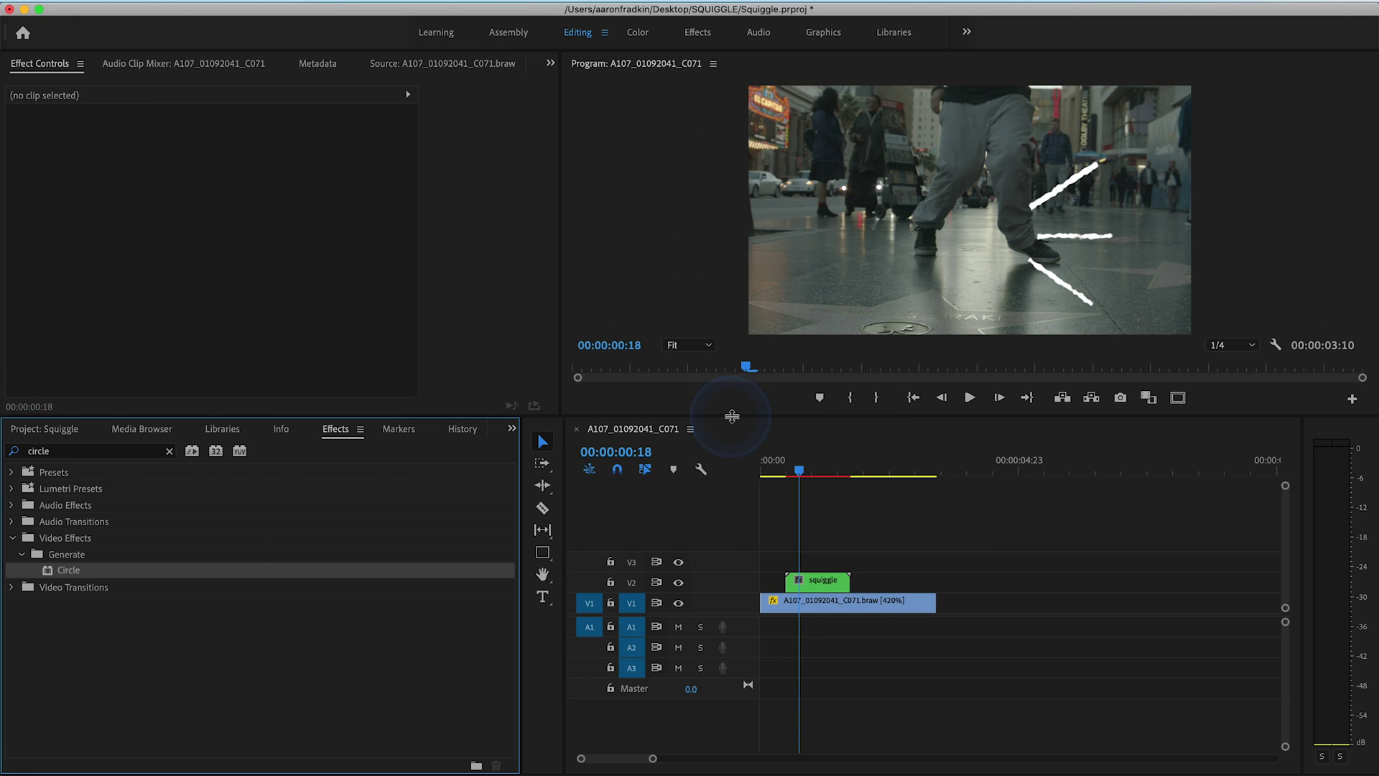
Step: Set the nested squiggle clip's position to 1198.0, 688.0 and play back the sequence
{"action": "left_click", "coordinate": [820, 578]}
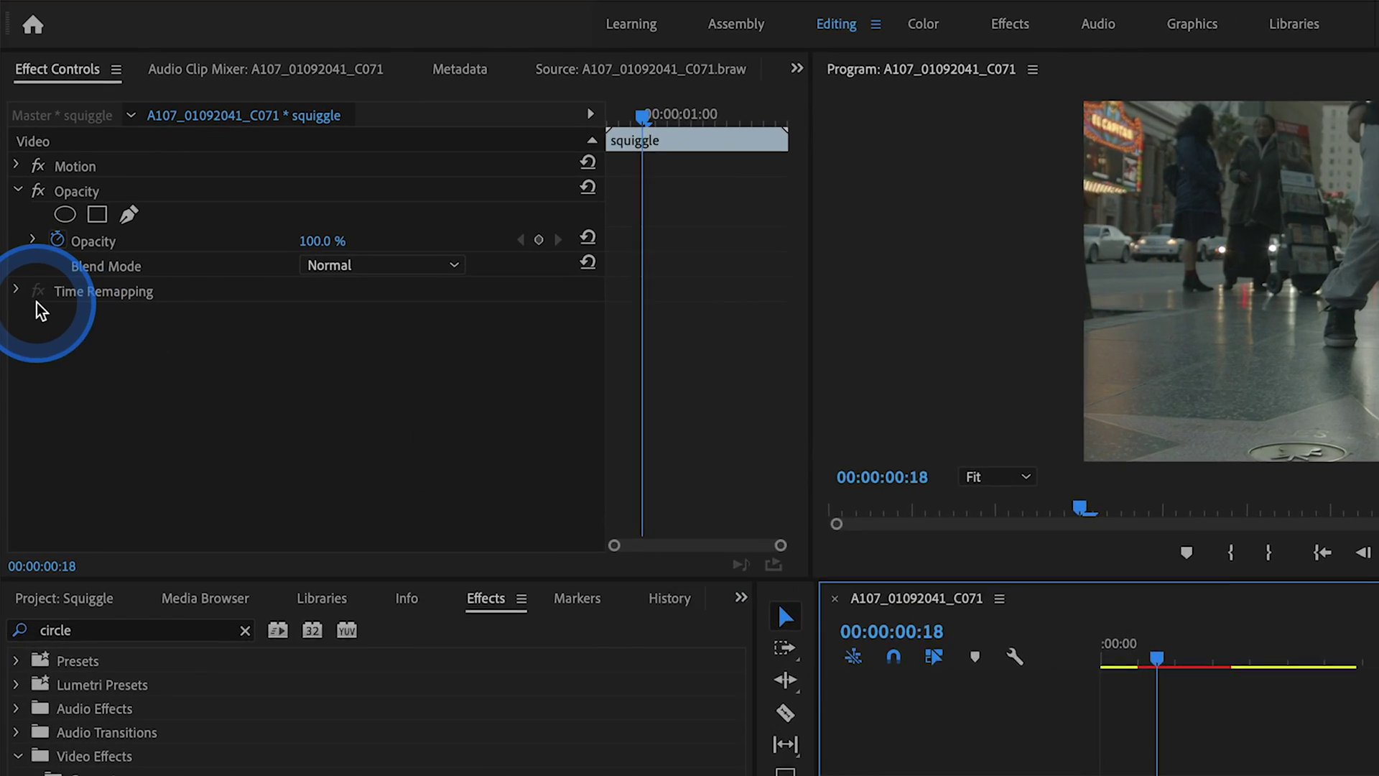
{"action": "left_click", "coordinate": [11, 130]}
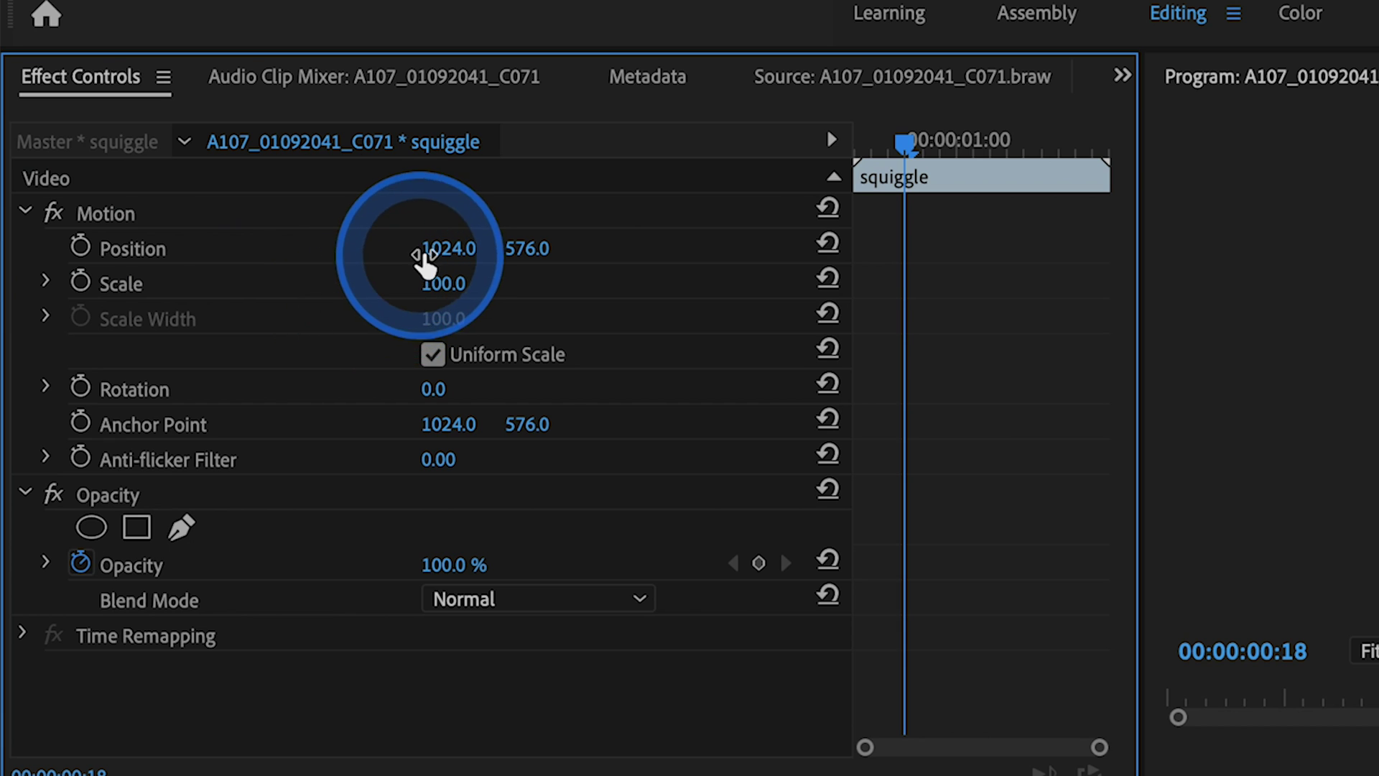
{"action": "mouse_move", "coordinate": [424, 248]}
{"action": "left_mouse_down"}
{"action": "mouse_move", "coordinate": [470, 261]}
{"action": "mouse_move", "coordinate": [431, 248]}
{"action": "left_mouse_up"}
{"action": "left_click_drag", "start_coordinate": [212, 147], "coordinate": [259, 145]}
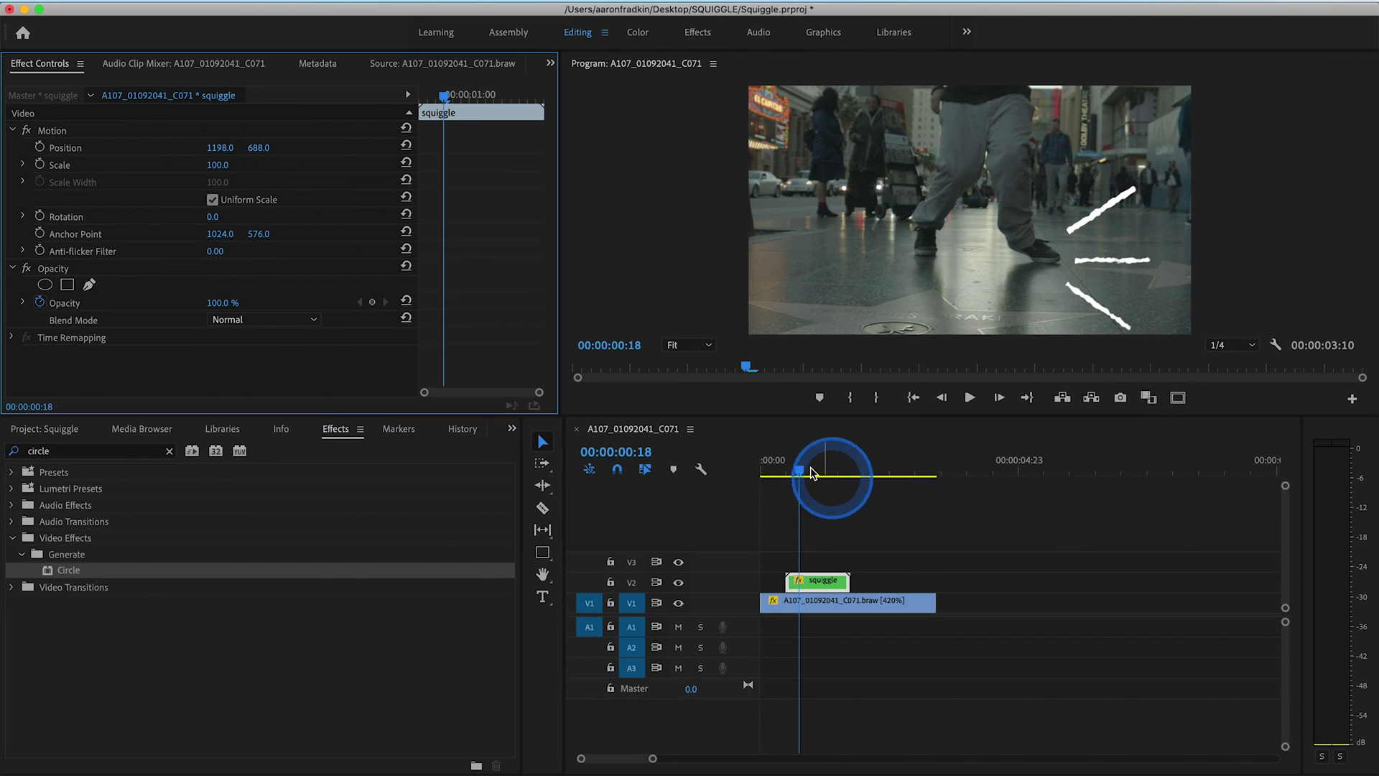
{"action": "left_click", "coordinate": [767, 468]}
{"action": "key", "text": "space"}
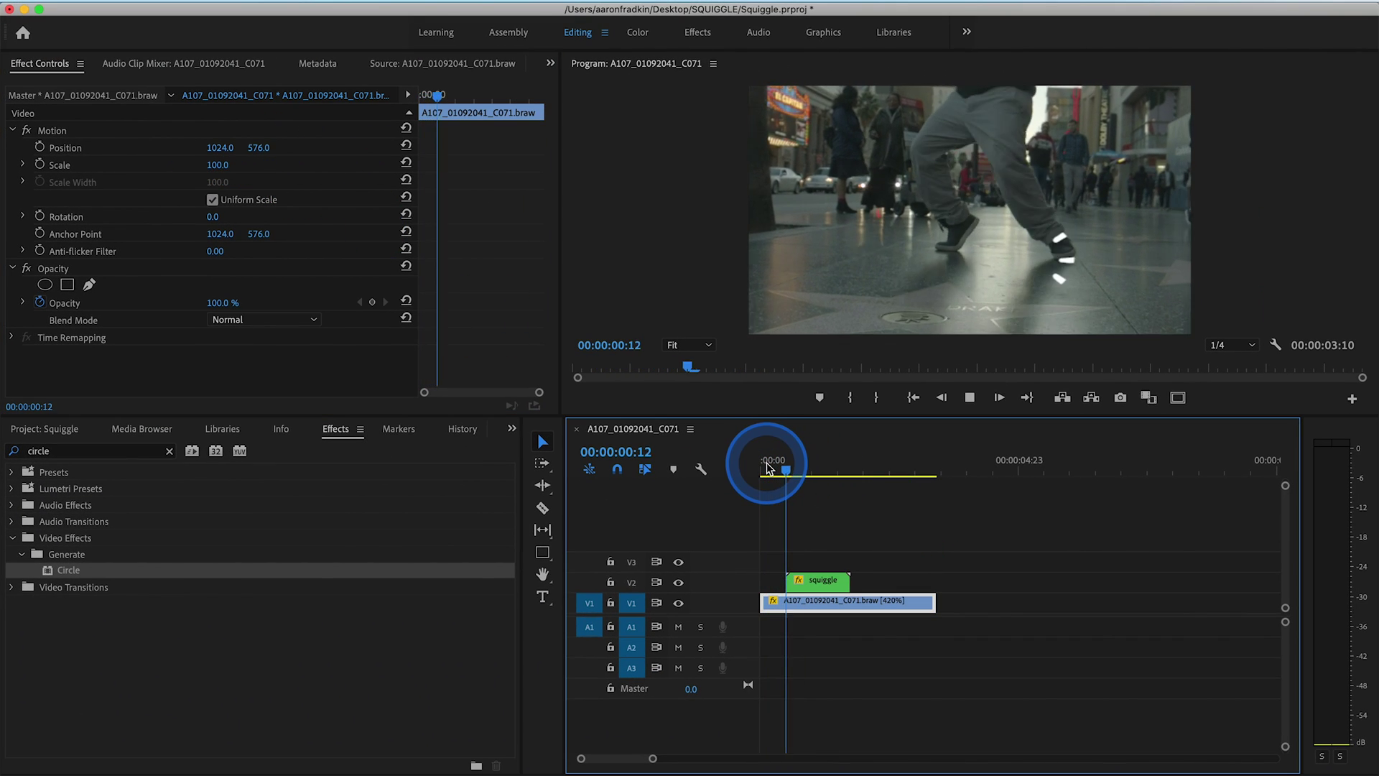
{"action": "key", "text": "space"}
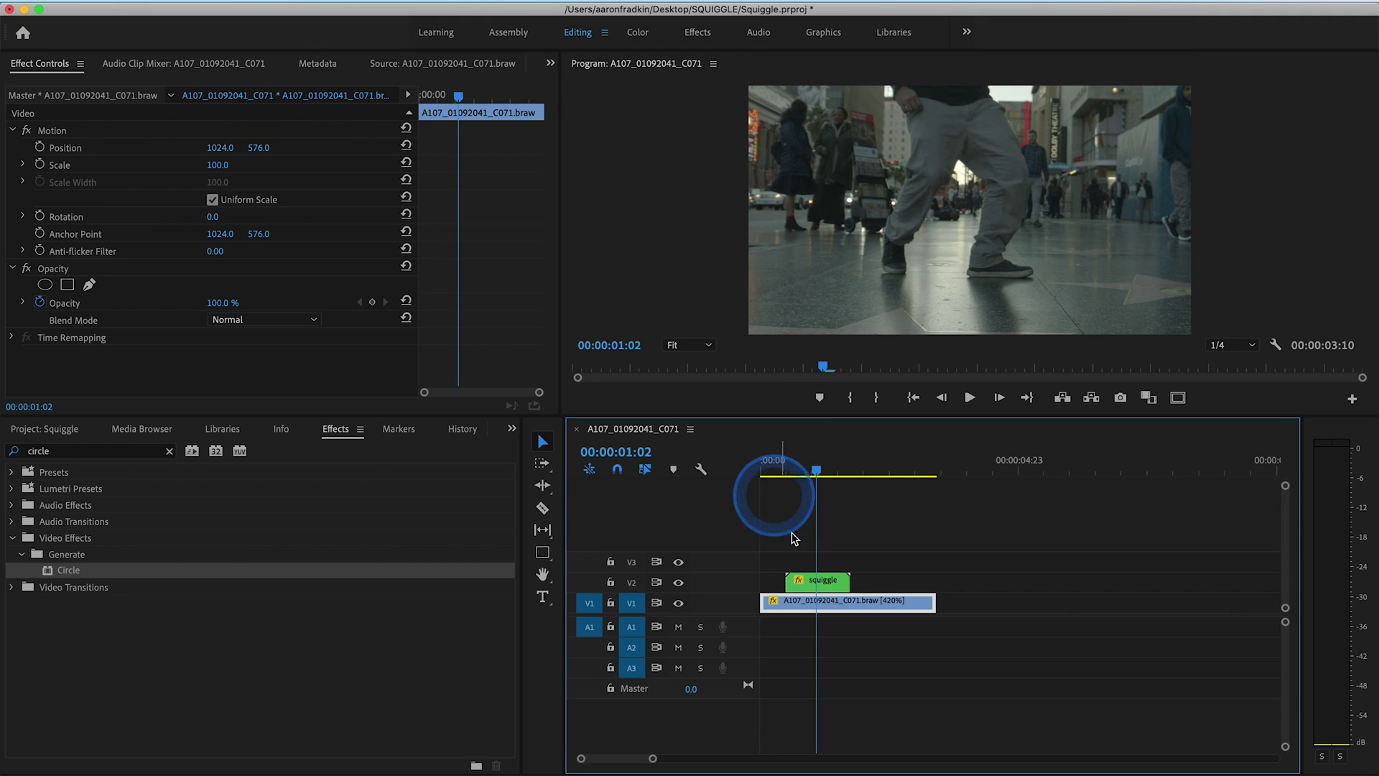
Step: Open the squiggle sequence and move the ending radius keyframes of the graphic's two circles slightly earlier
{"action": "double_click", "coordinate": [817, 582]}
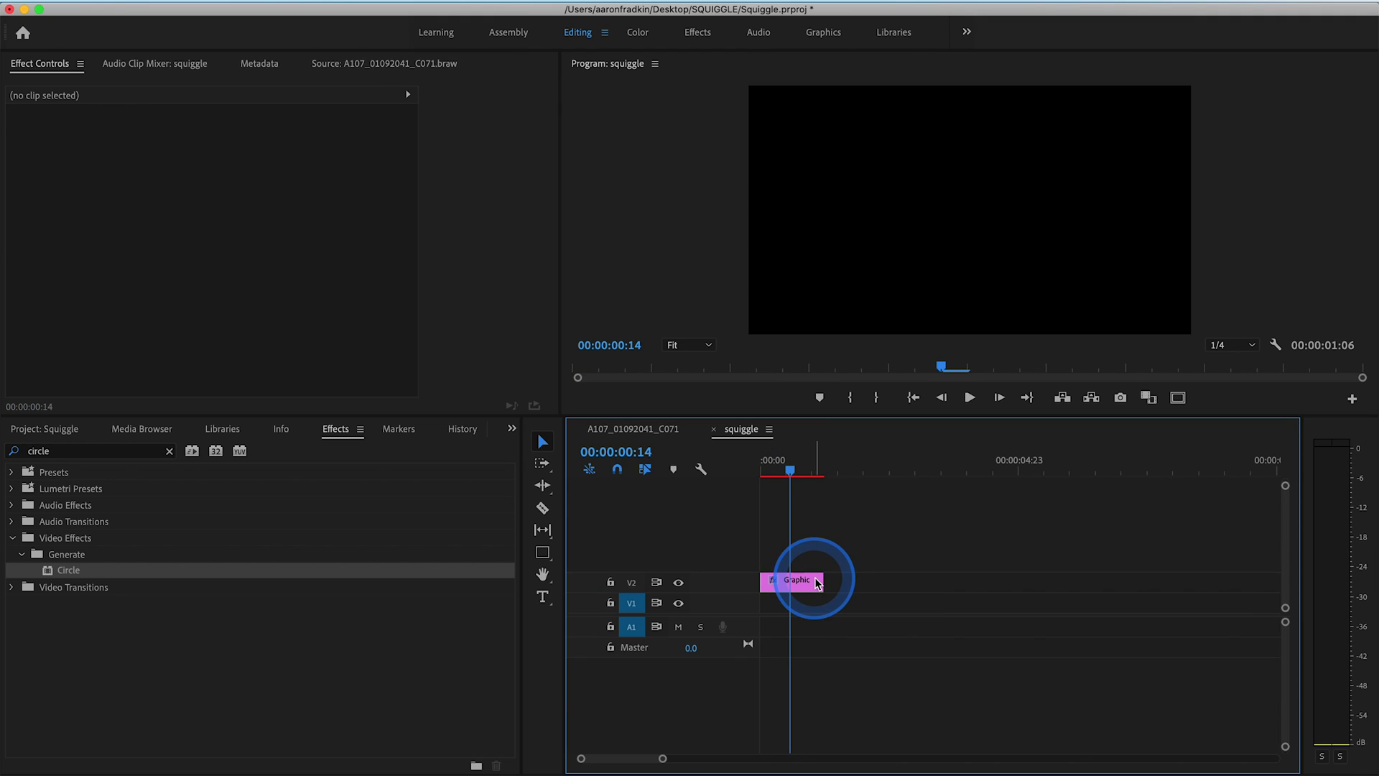
{"action": "left_click", "coordinate": [801, 588]}
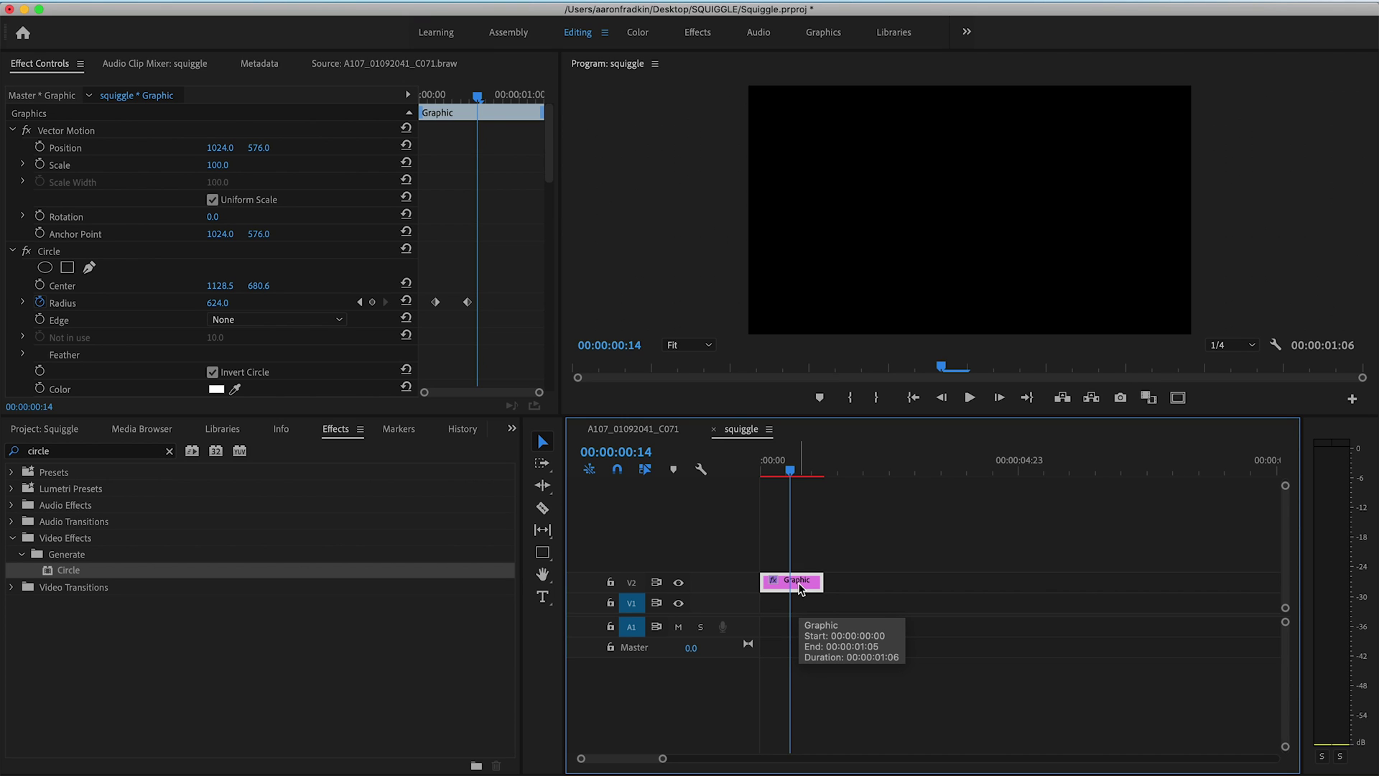
{"action": "left_click_drag", "start_coordinate": [551, 170], "coordinate": [548, 212]}
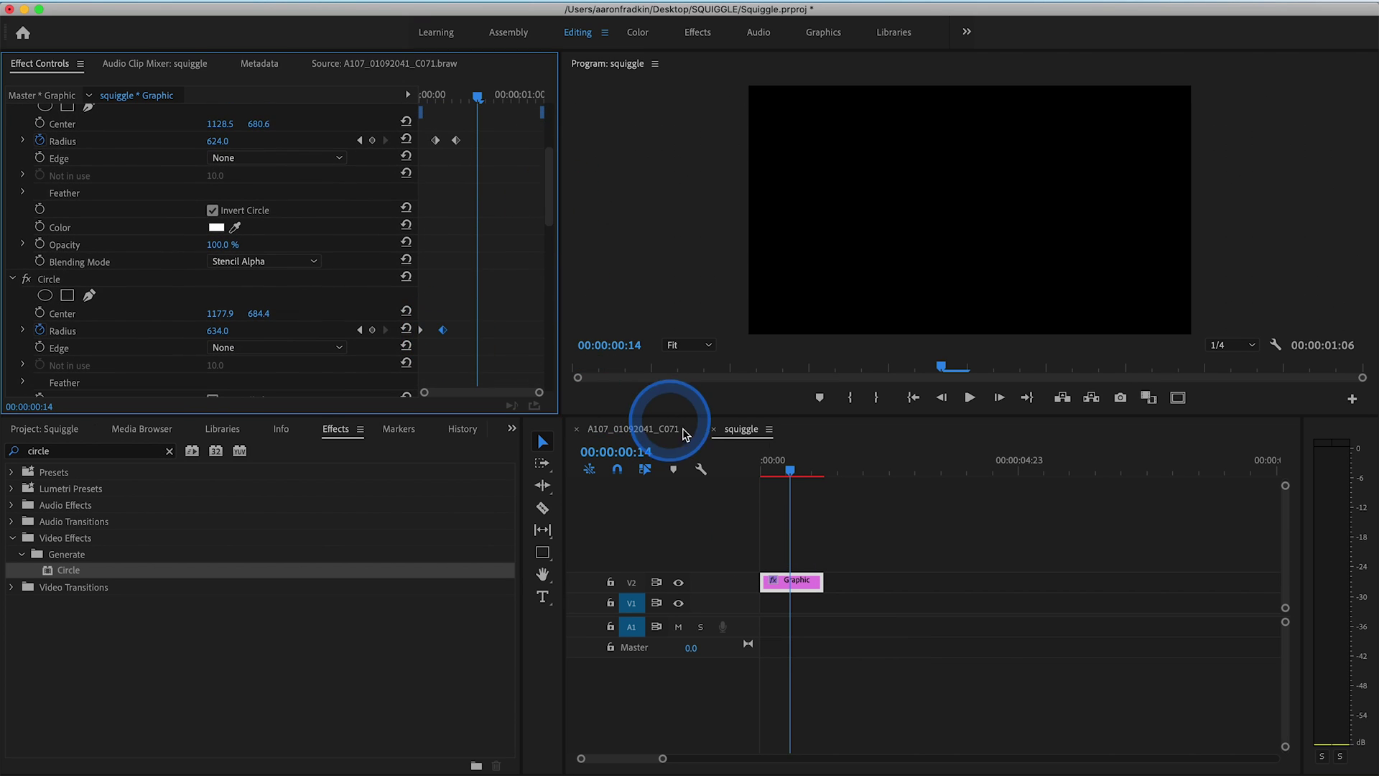
Step: Return to the A107_01092041_C071 sequence and play back the retimed squiggle animation over the dancer
{"action": "left_click", "coordinate": [637, 435]}
{"action": "left_click", "coordinate": [779, 468]}
{"action": "key", "text": "space"}
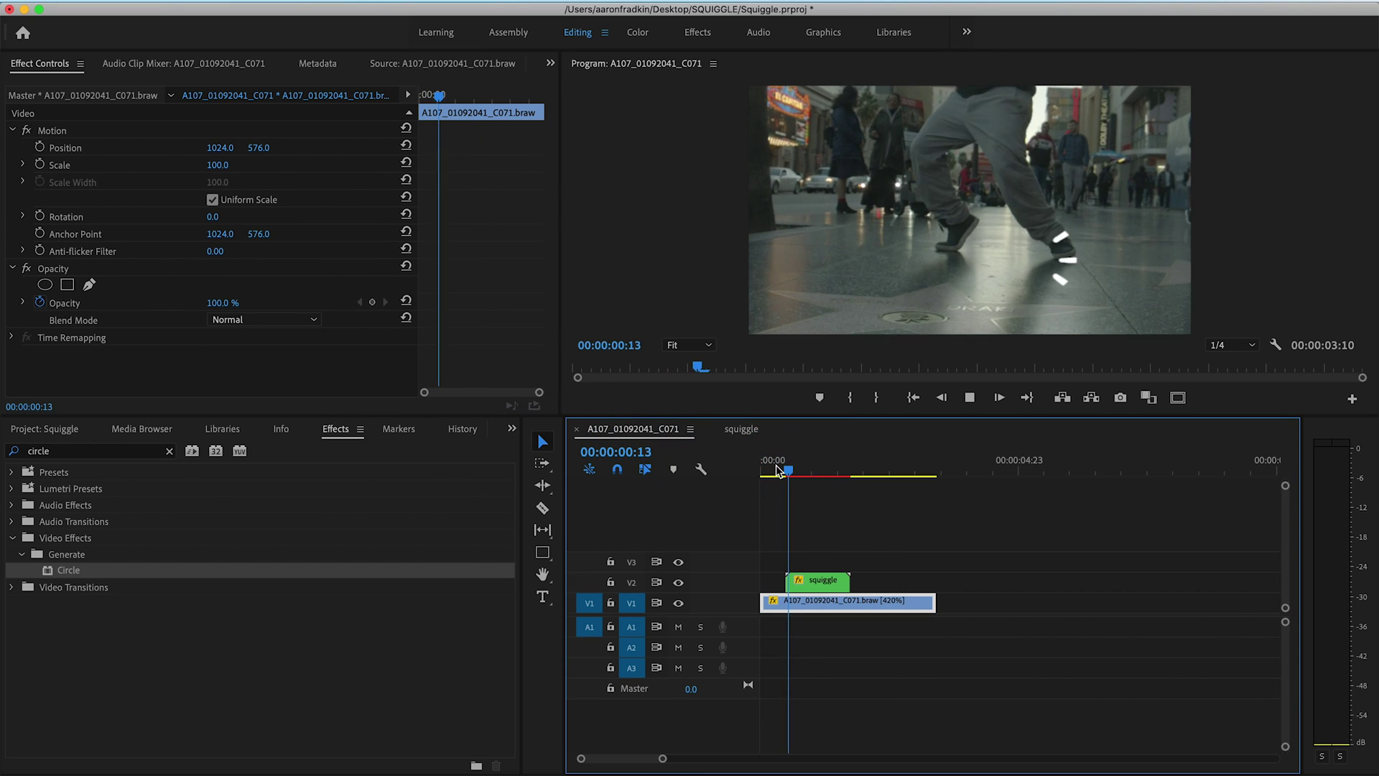
{"action": "left_click", "coordinate": [775, 470]}
{"action": "left_click_drag", "start_coordinate": [778, 470], "coordinate": [787, 471]}
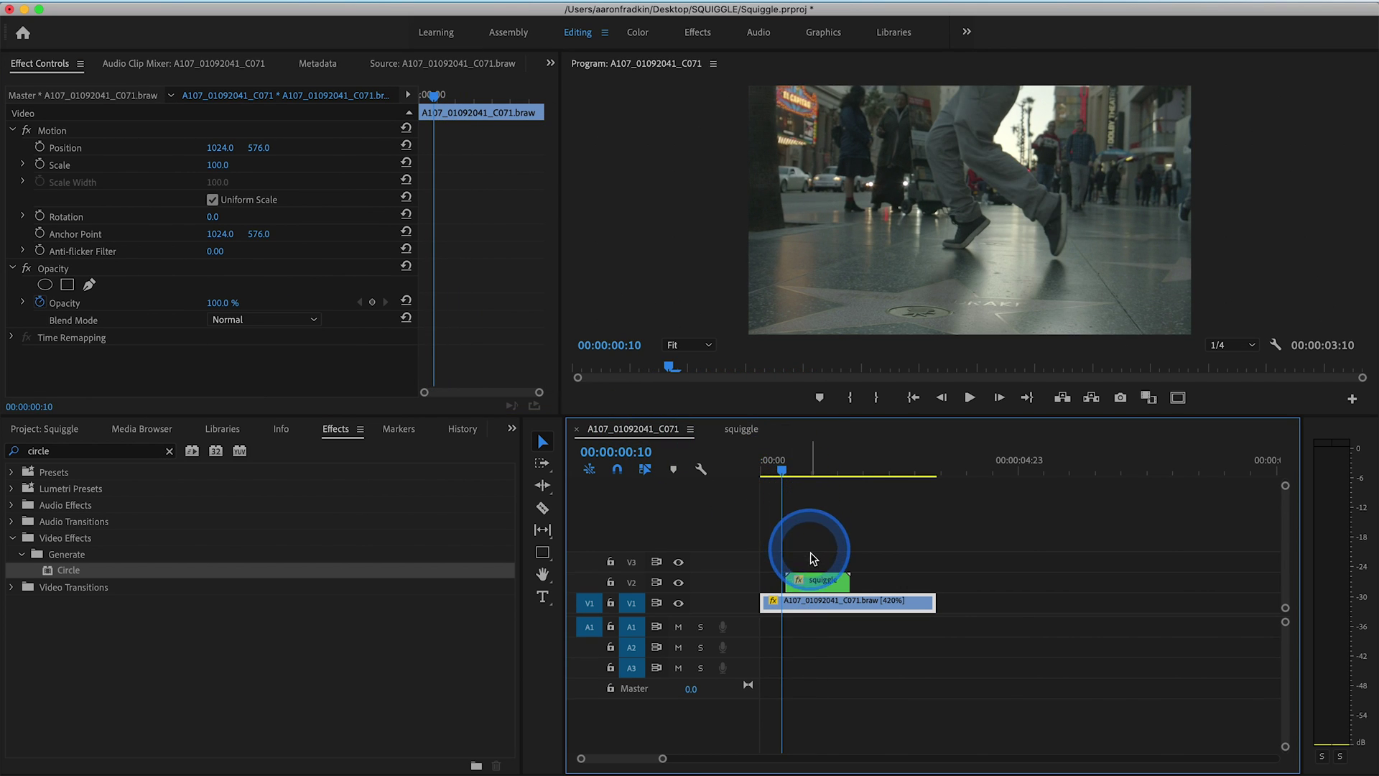
Step: Start keyframing Position and Scale on the nested squiggle clip at 00:00:00:13
{"action": "left_click", "coordinate": [819, 585]}
{"action": "key", "text": "Right"}
{"action": "key", "text": "Right"}
{"action": "key", "text": "Right"}
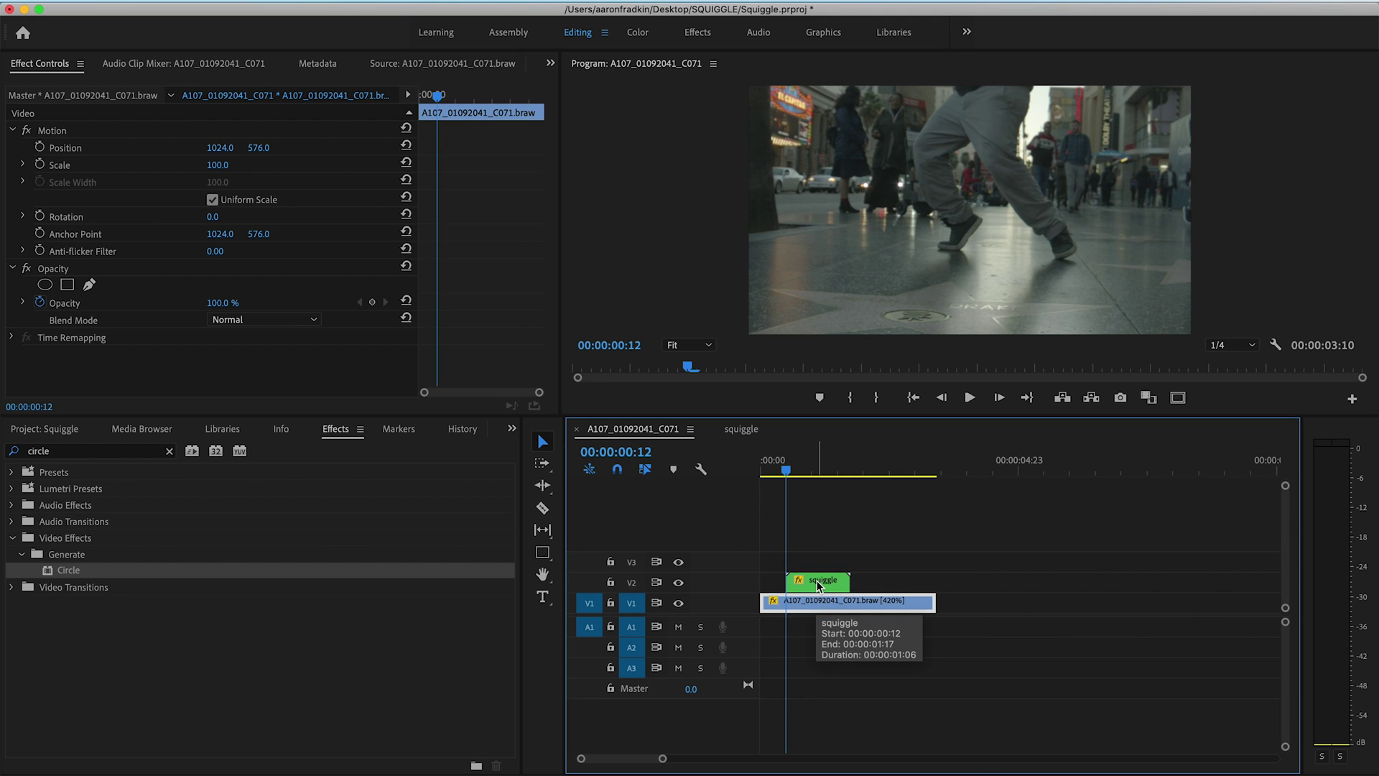
{"action": "left_click", "coordinate": [817, 580]}
{"action": "key", "text": "Left"}
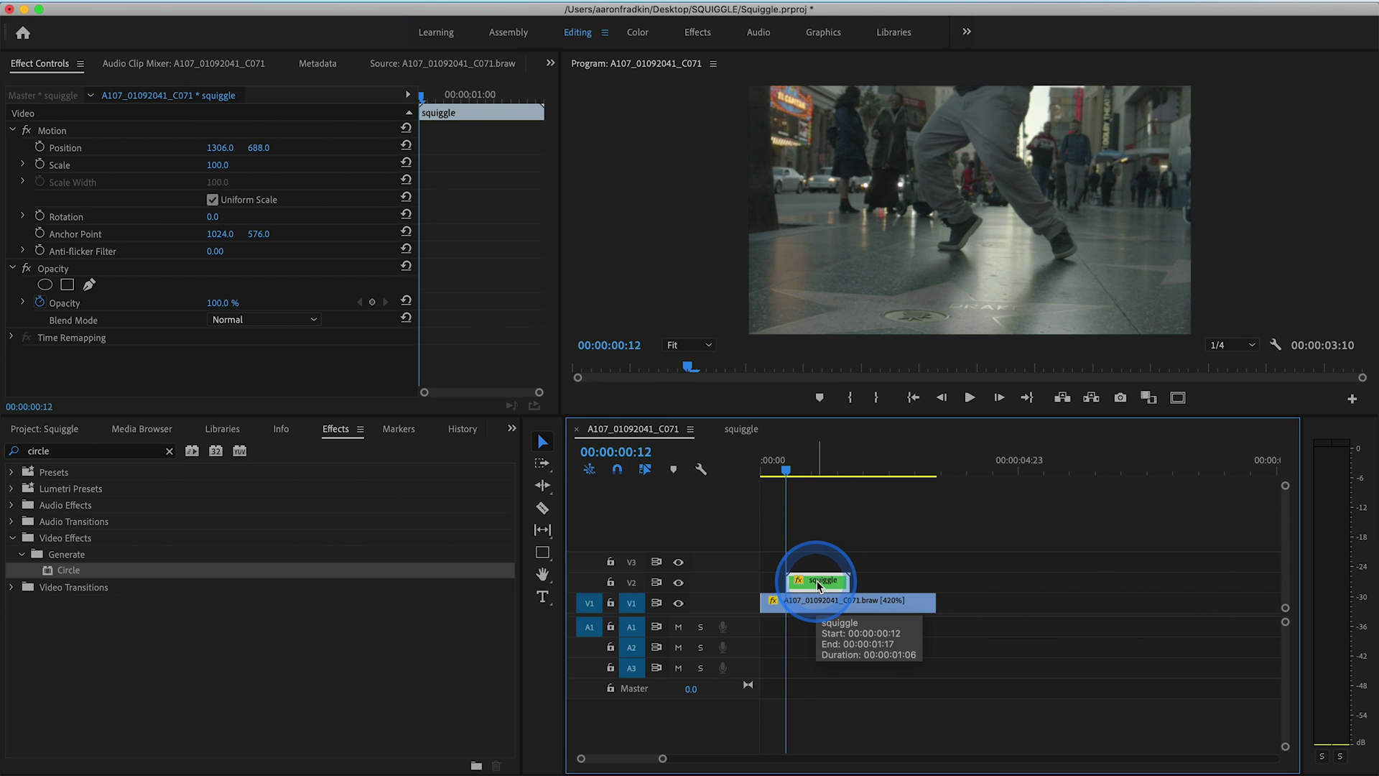
{"action": "key", "text": "Right"}
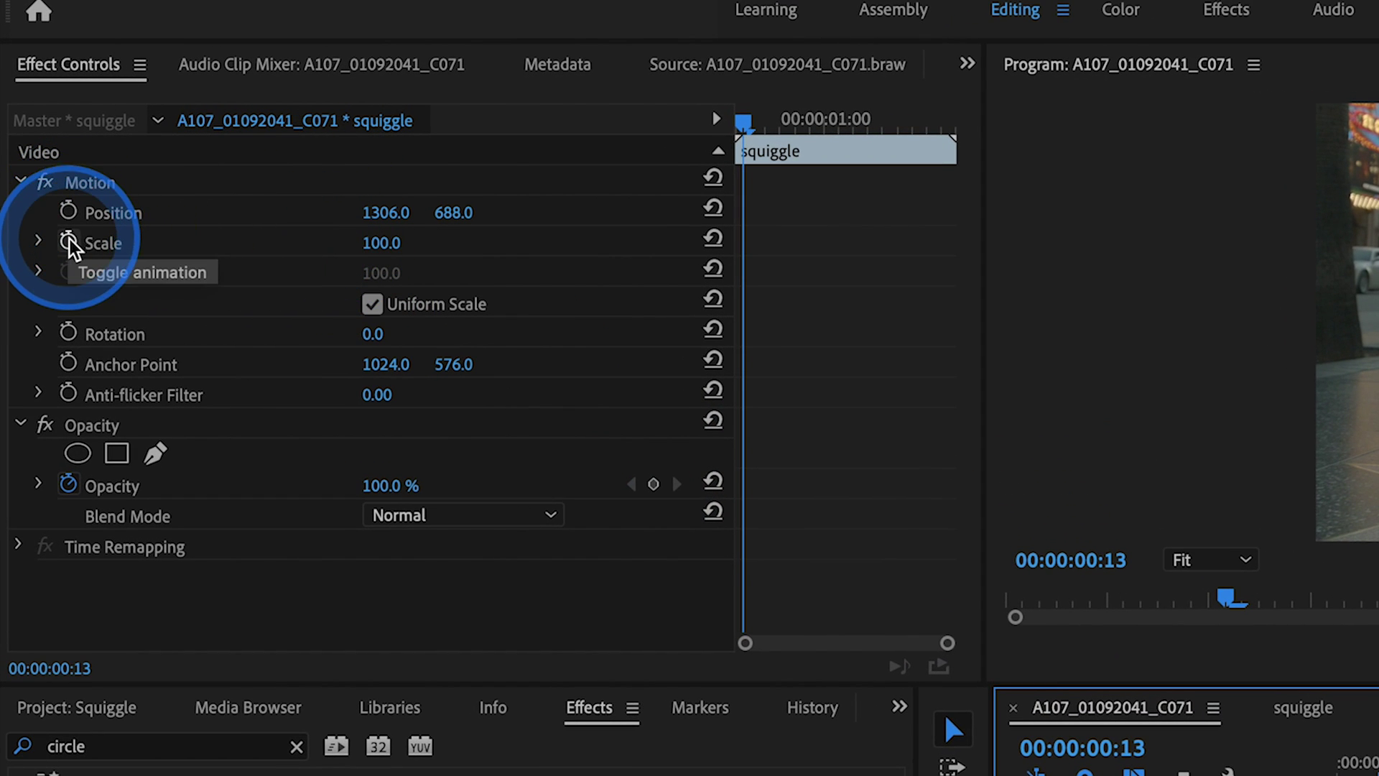
{"action": "left_click", "coordinate": [378, 242]}
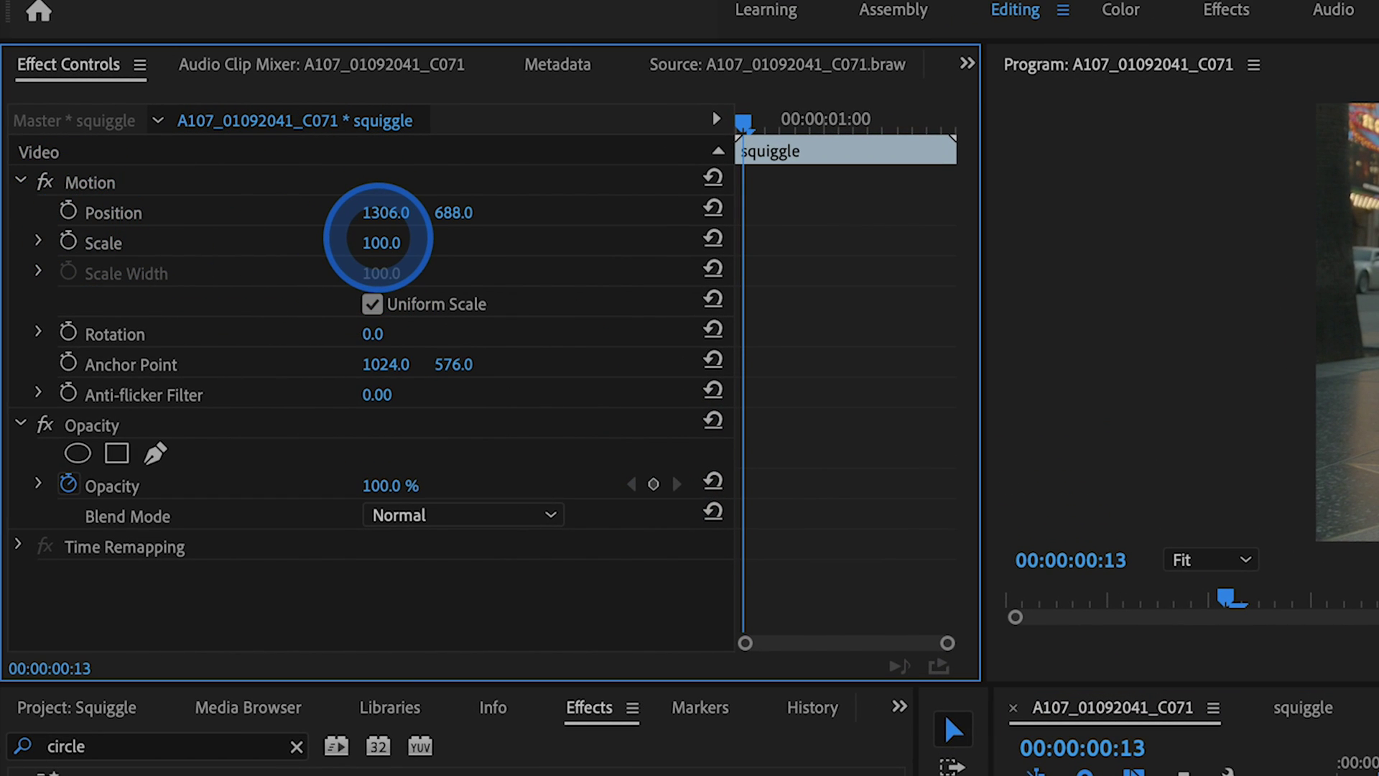
{"action": "left_click", "coordinate": [68, 243]}
{"action": "left_click", "coordinate": [70, 213]}
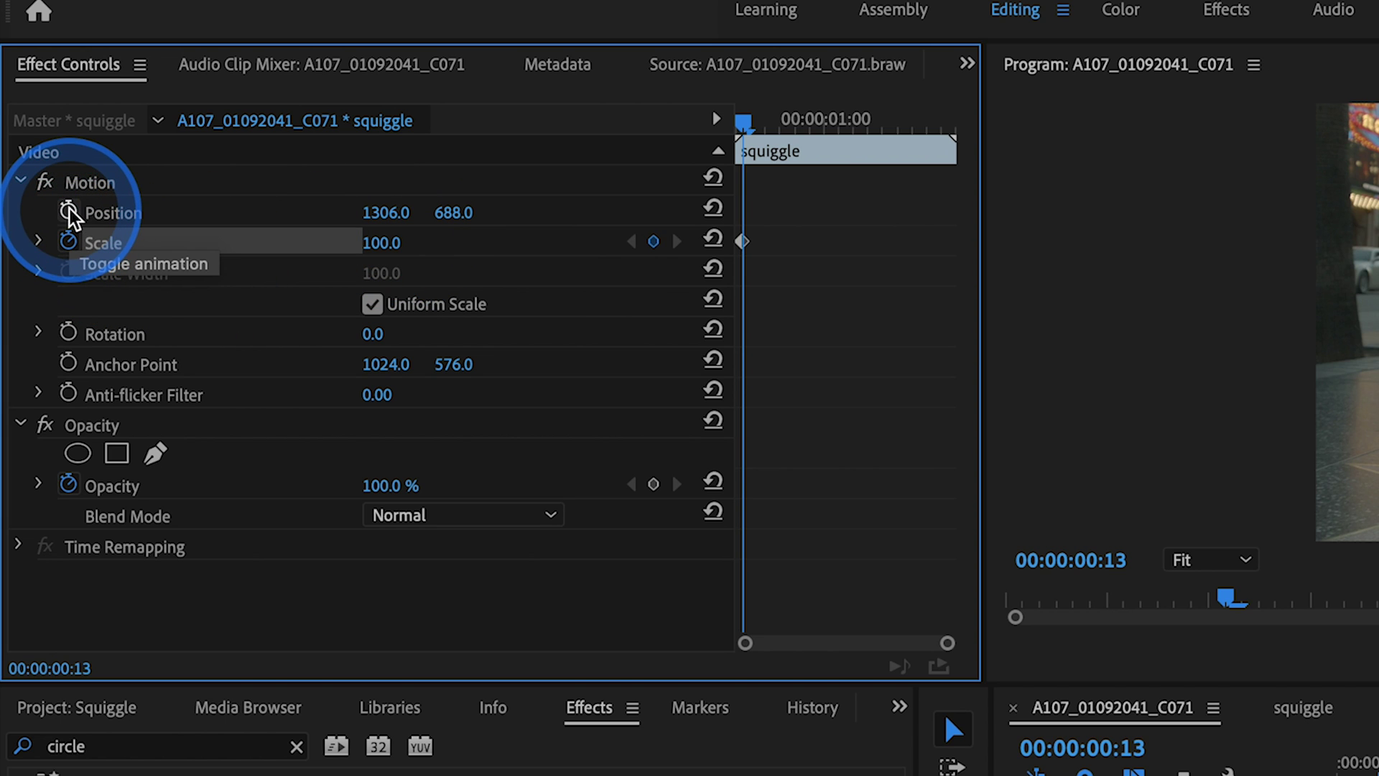
Step: Keyframe the squiggle clip's horizontal position at 1330.0 at 00:00:00:15 to follow the dancer's foot
{"action": "key", "text": "Right"}
{"action": "key", "text": "Right"}
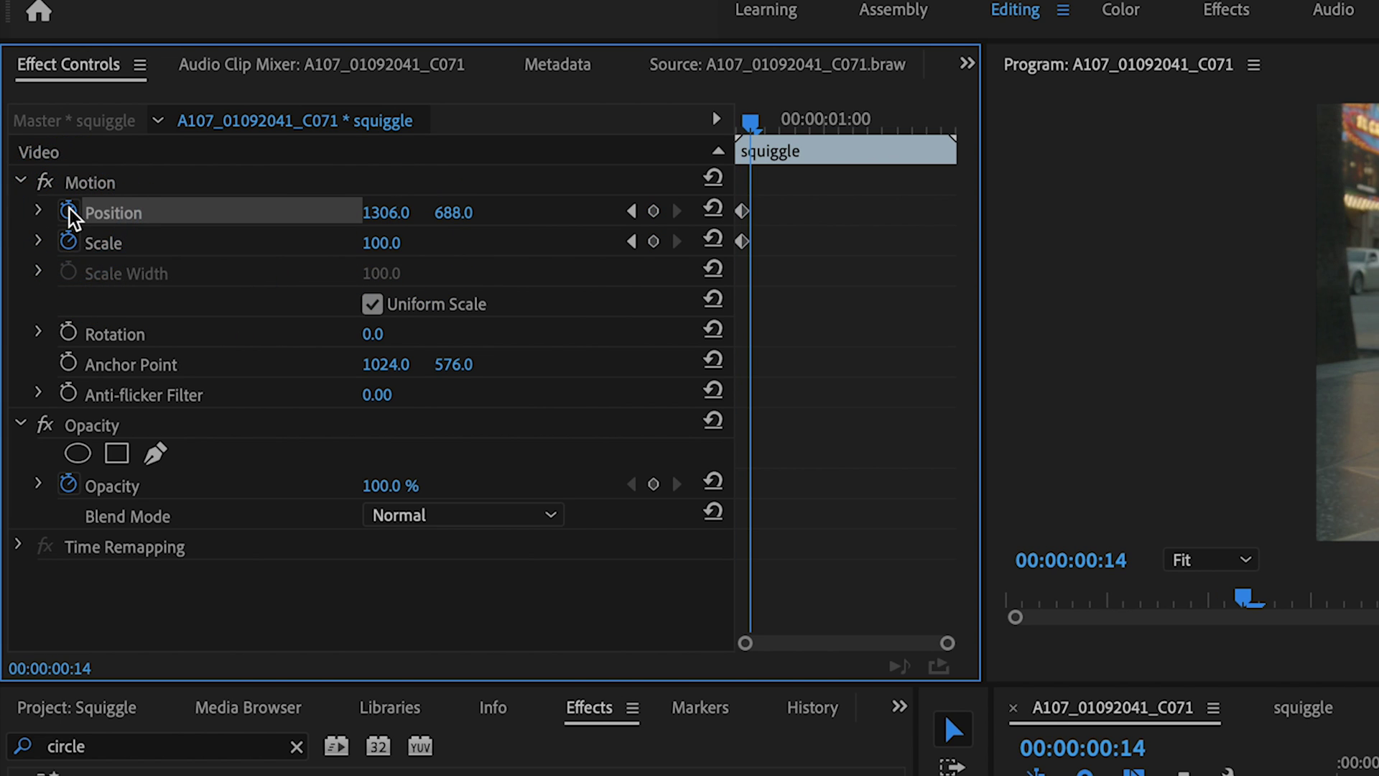
{"action": "left_click_drag", "start_coordinate": [386, 206], "coordinate": [386, 205]}
{"action": "left_click", "coordinate": [135, 180]}
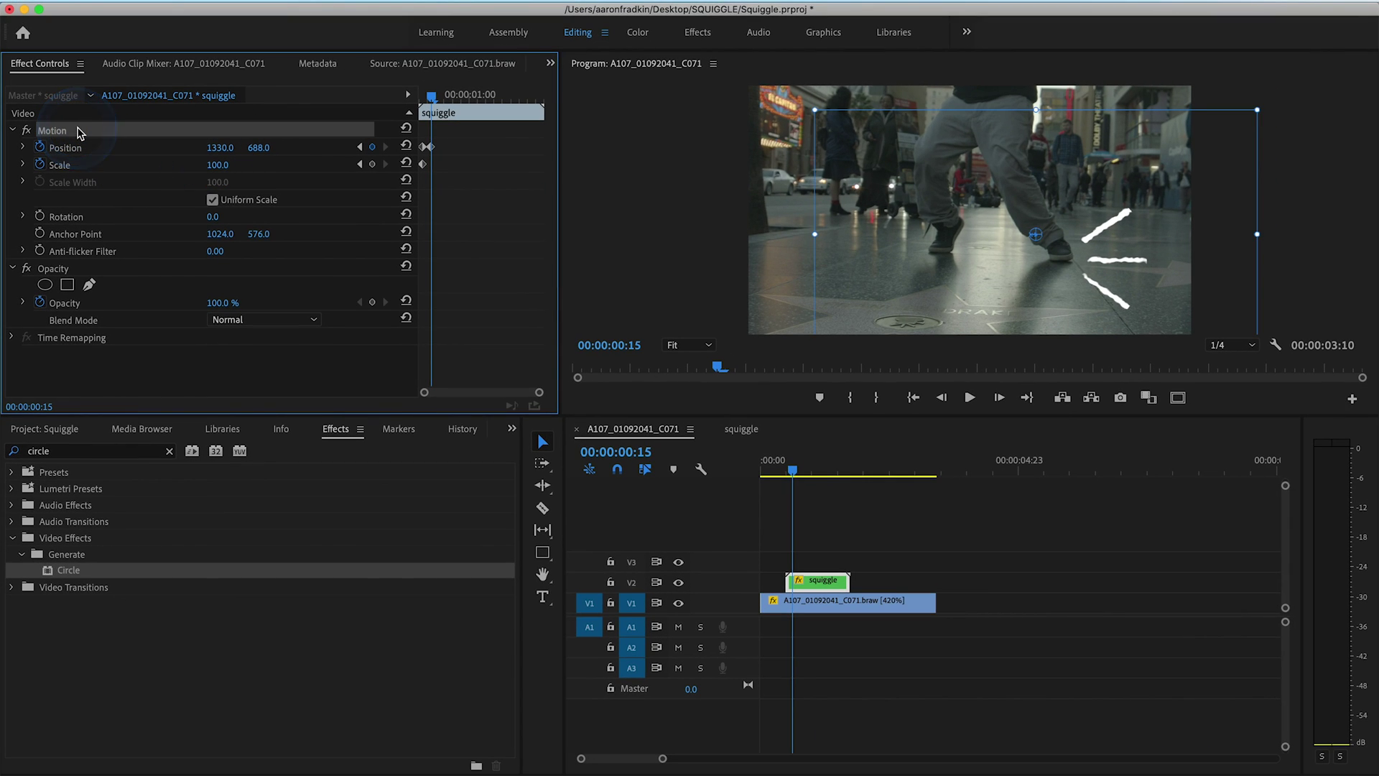
Step: Add a squiggle position keyframe at 00:00:00:17 with the horizontal value at 1238.0
{"action": "key", "text": "Right"}
{"action": "key", "text": "Right"}
{"action": "left_click_drag", "start_coordinate": [219, 147], "coordinate": [214, 146]}
{"action": "left_click", "coordinate": [68, 130]}
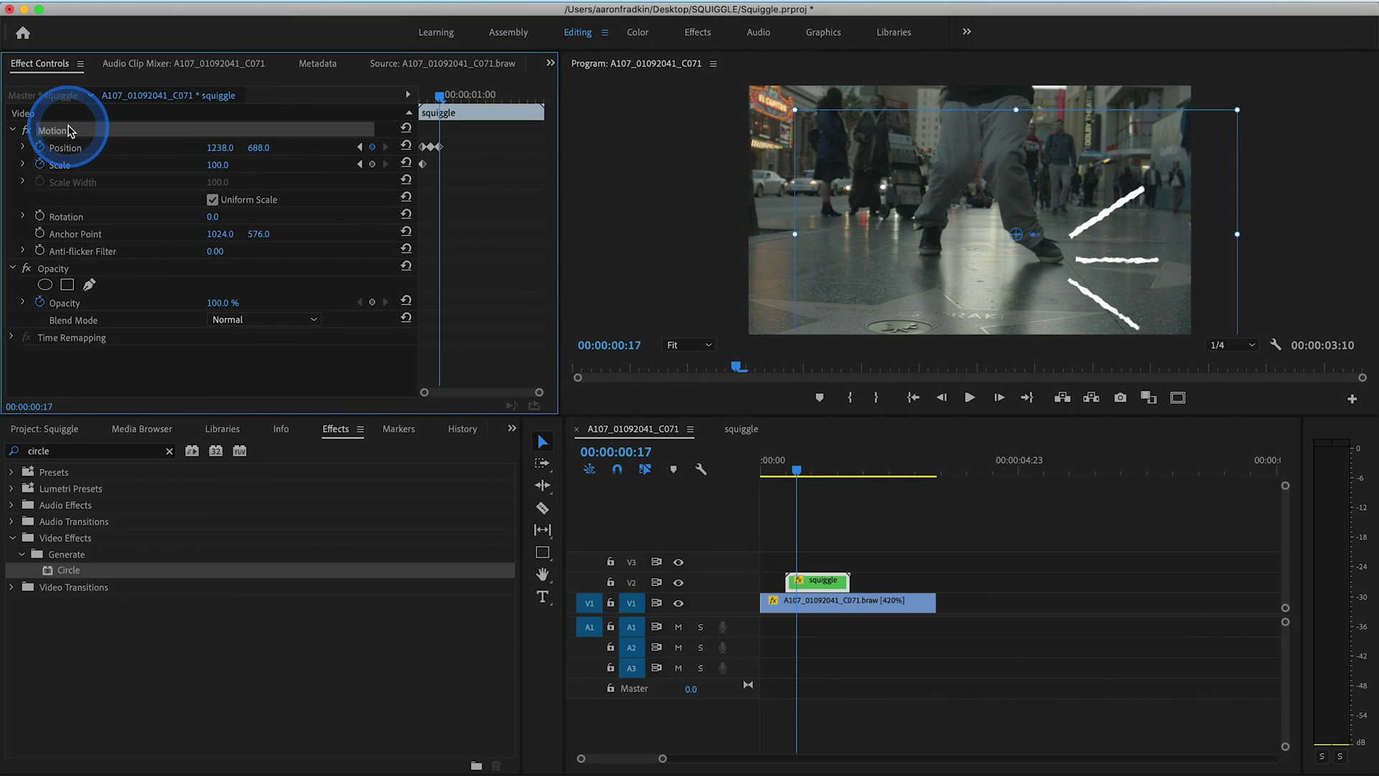
Step: Keyframe the squiggle's horizontal position at 1154.0 two frames further on and play back the tracked animation from before the clip
{"action": "key", "text": "Right"}
{"action": "key", "text": "Right"}
{"action": "left_click_drag", "start_coordinate": [215, 146], "coordinate": [208, 142]}
{"action": "left_click", "coordinate": [795, 523]}
{"action": "left_click", "coordinate": [781, 468]}
{"action": "key", "text": "space"}
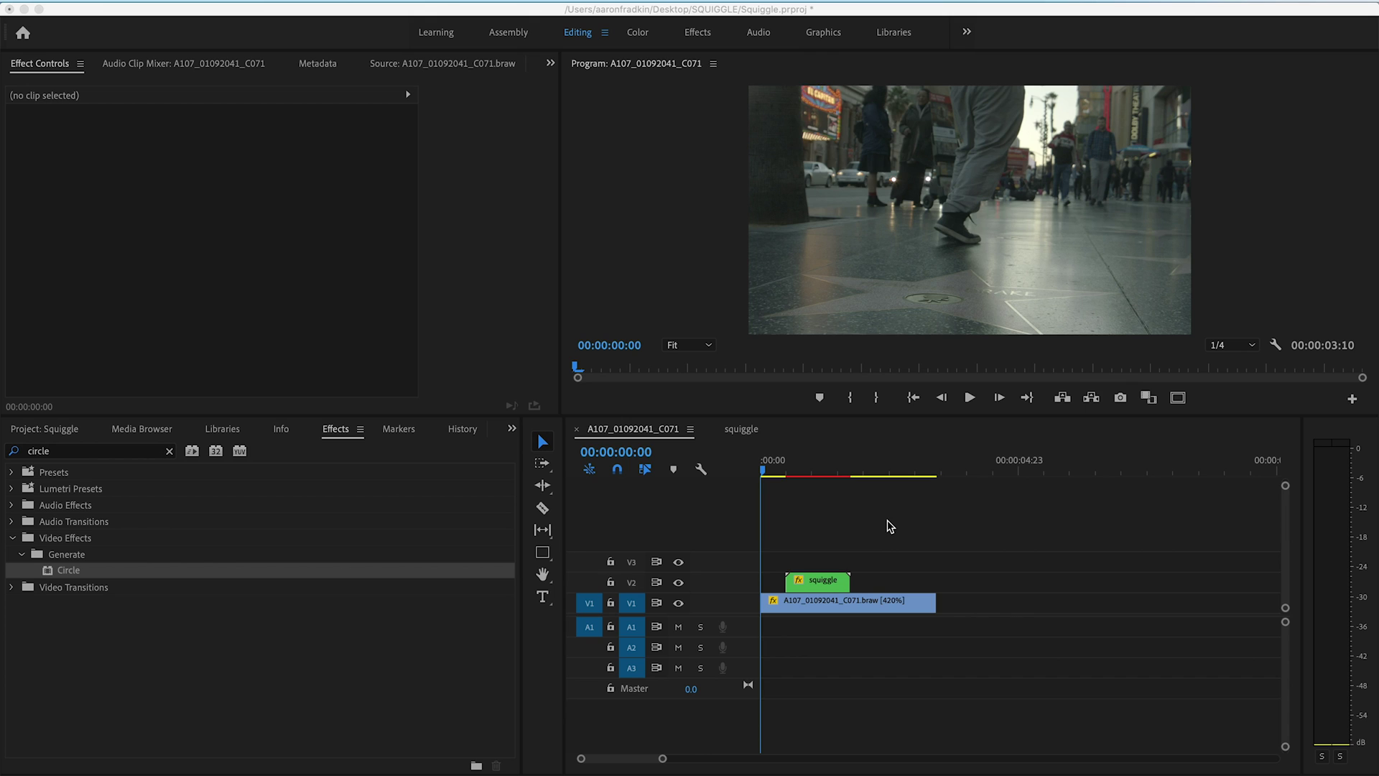
Step: Duplicate the squiggle clip and place the copy on track V3, overlapping the end of the original clip
{"action": "left_click", "coordinate": [817, 582]}
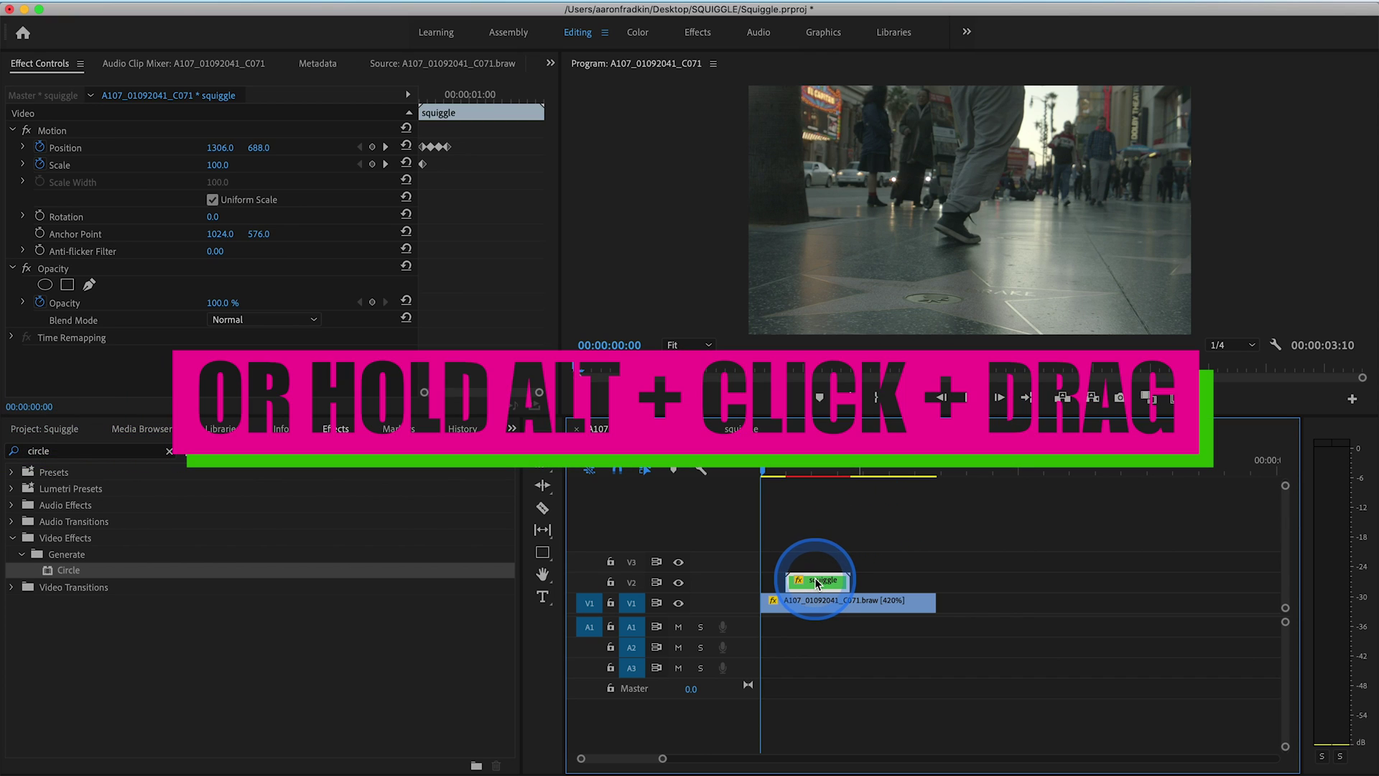
{"action": "left_click", "coordinate": [980, 472]}
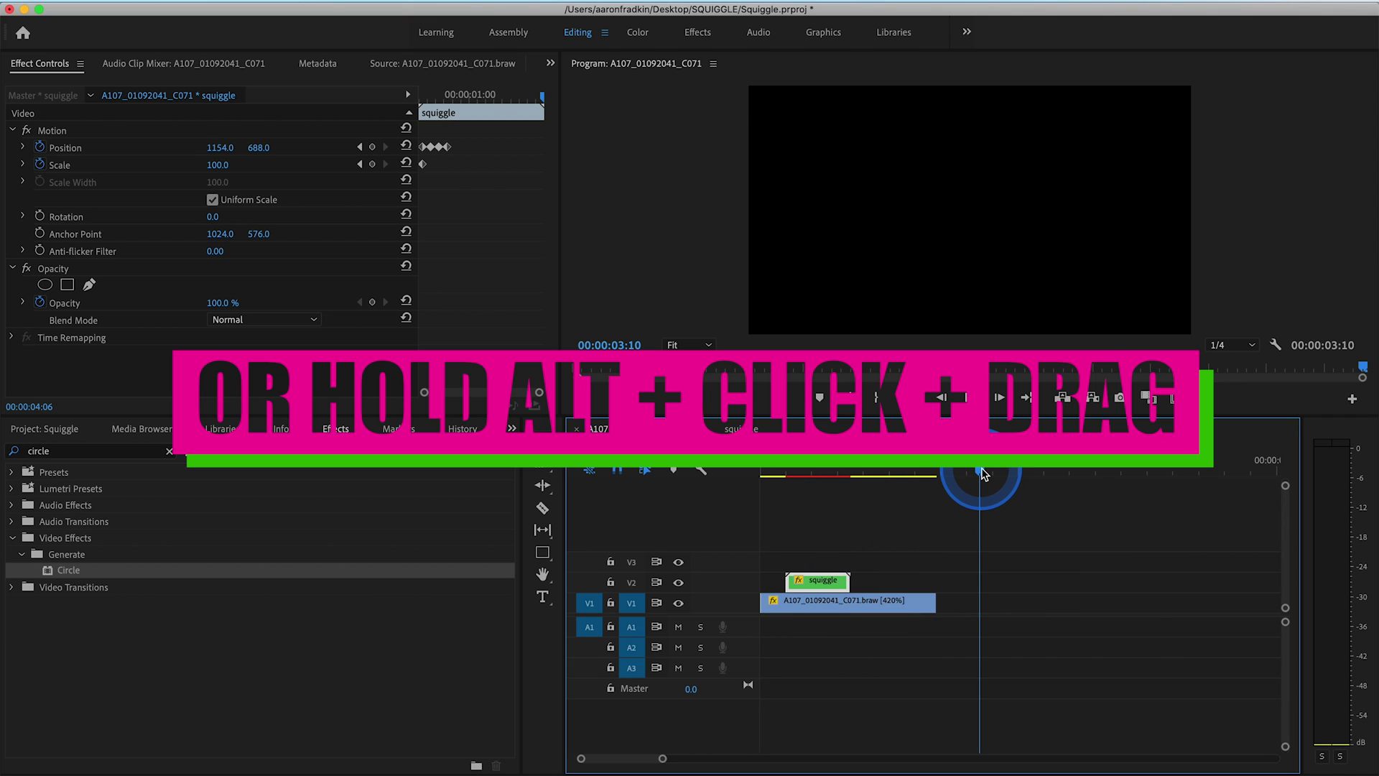
{"action": "key", "text": "super+v"}
{"action": "mouse_move", "coordinate": [1013, 602]}
{"action": "left_mouse_down"}
{"action": "mouse_move", "coordinate": [1015, 514]}
{"action": "mouse_move", "coordinate": [844, 553]}
{"action": "mouse_move", "coordinate": [862, 562]}
{"action": "left_mouse_up"}
Step: Delete all Position and Scale keyframes from the duplicated squiggle clip on V3
{"action": "left_click", "coordinate": [833, 469]}
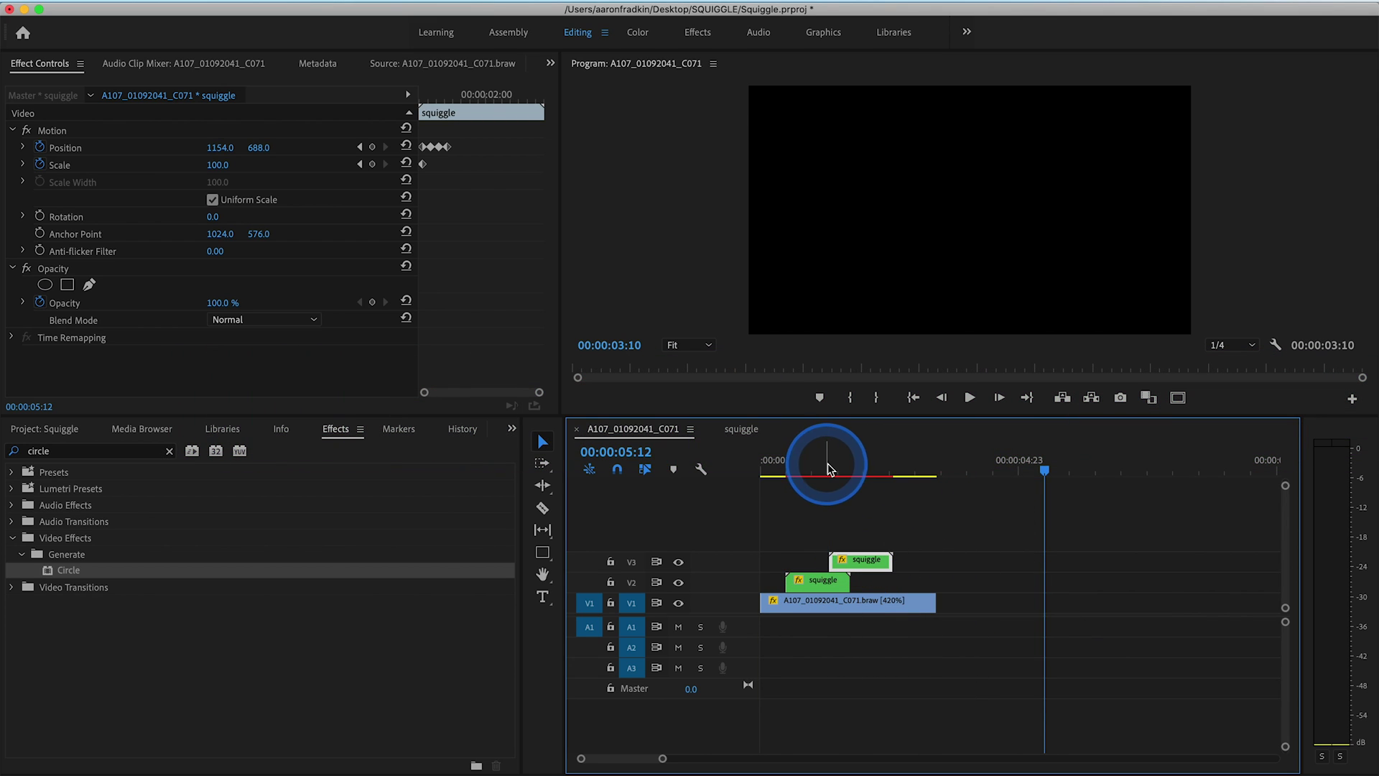
{"action": "left_click_drag", "start_coordinate": [463, 142], "coordinate": [401, 173]}
{"action": "key", "text": "Delete"}
Step: At 00:00:01:13, set the duplicate squiggle's rotation to -160°, scale to 50.0 and position to 686.0, 780.0
{"action": "mouse_move", "coordinate": [831, 471]}
{"action": "left_mouse_down"}
{"action": "mouse_move", "coordinate": [907, 572]}
{"action": "mouse_move", "coordinate": [837, 471]}
{"action": "left_mouse_up"}
{"action": "left_click", "coordinate": [860, 558]}
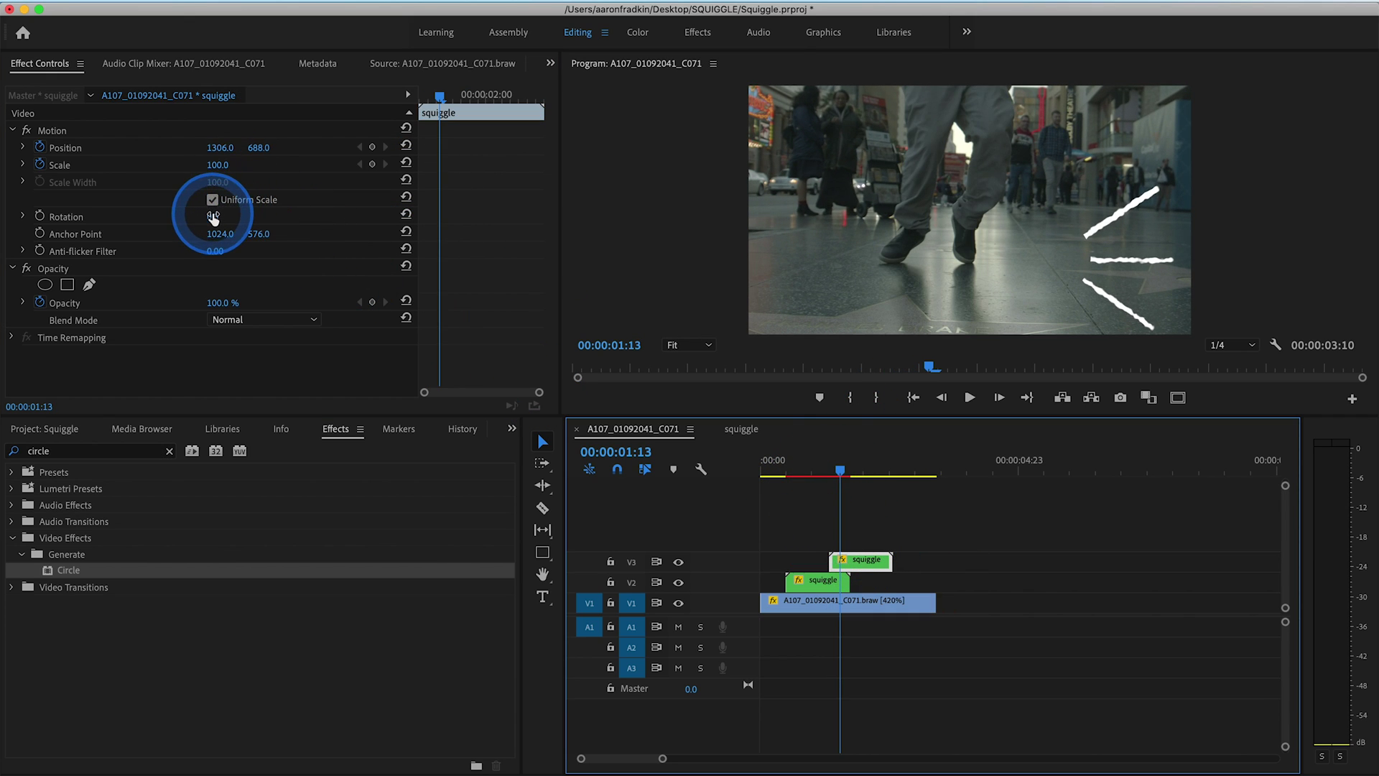
{"action": "mouse_move", "coordinate": [212, 216]}
{"action": "left_mouse_down"}
{"action": "mouse_move", "coordinate": [184, 215]}
{"action": "mouse_move", "coordinate": [225, 147]}
{"action": "mouse_move", "coordinate": [190, 147]}
{"action": "mouse_move", "coordinate": [203, 167]}
{"action": "mouse_move", "coordinate": [94, 147]}
{"action": "left_mouse_up"}
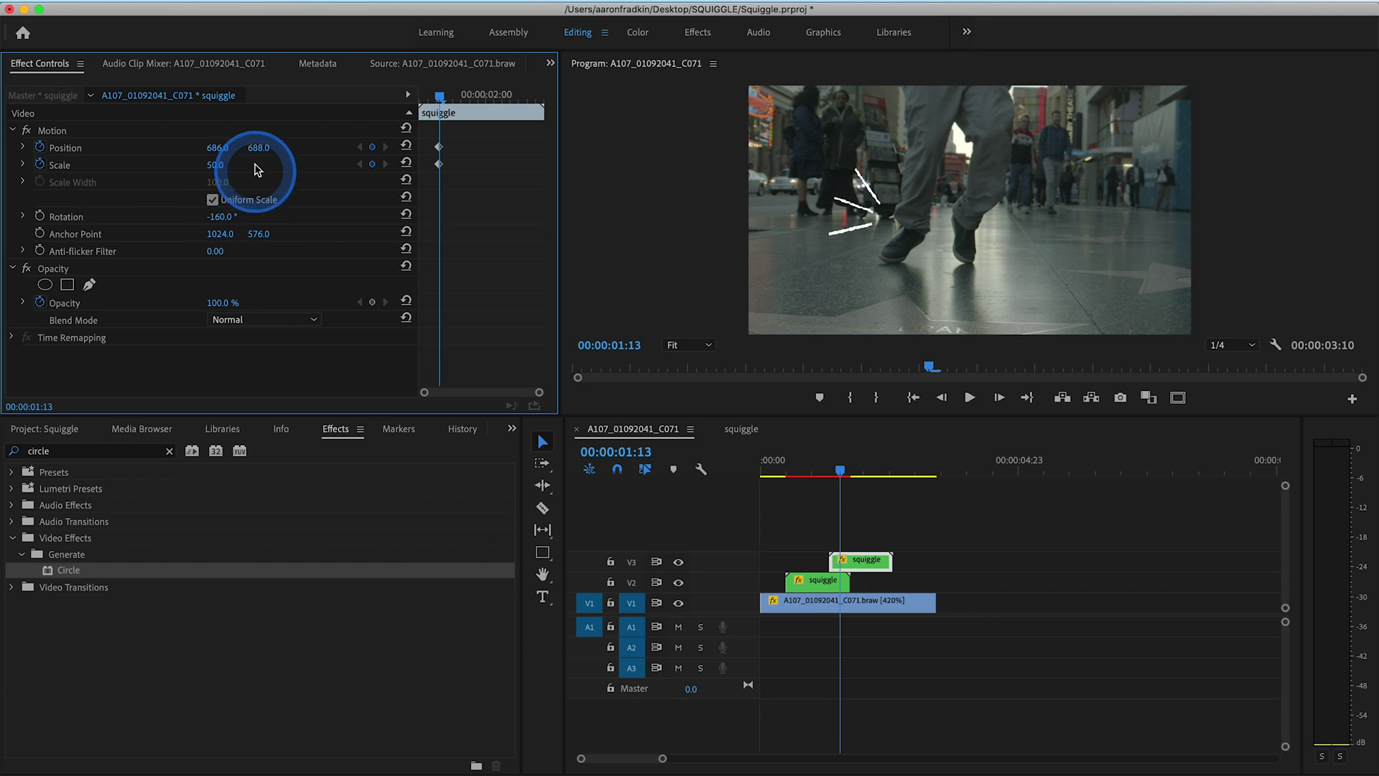
{"action": "left_click_drag", "start_coordinate": [258, 148], "coordinate": [266, 148]}
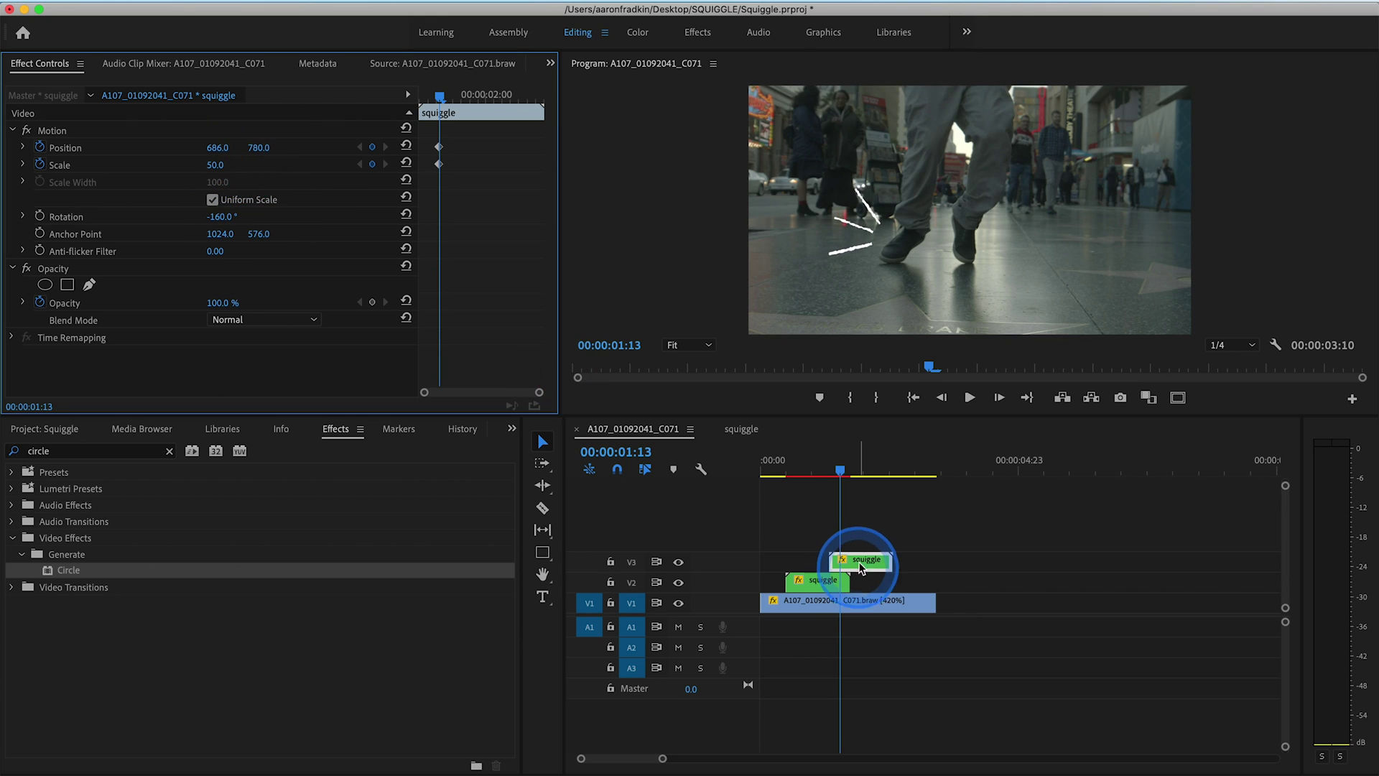